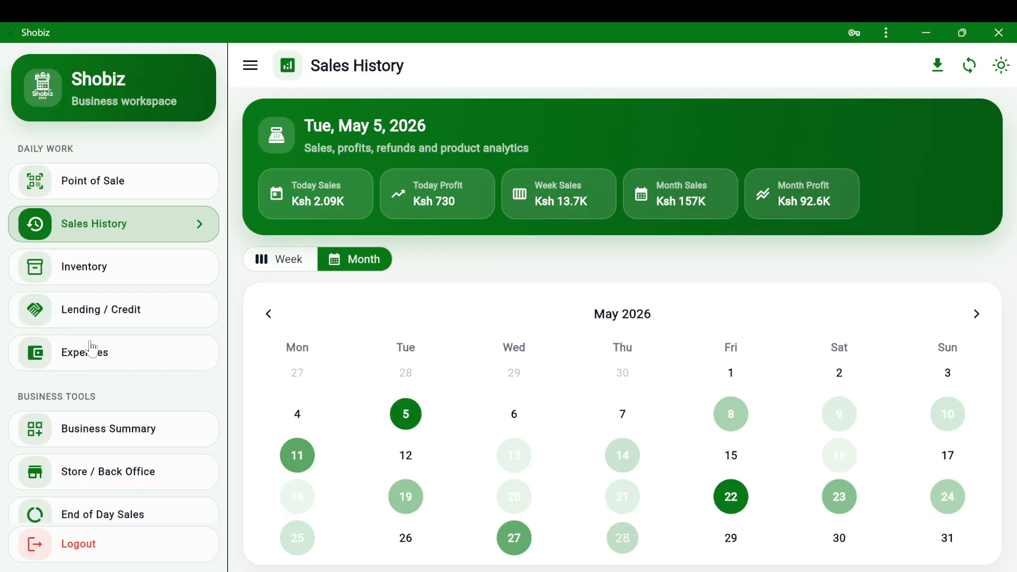
- Switch from Sales History to the Point of Sale page with its empty KSh 0 cart
{"action": "left_click", "coordinate": [125, 190]}
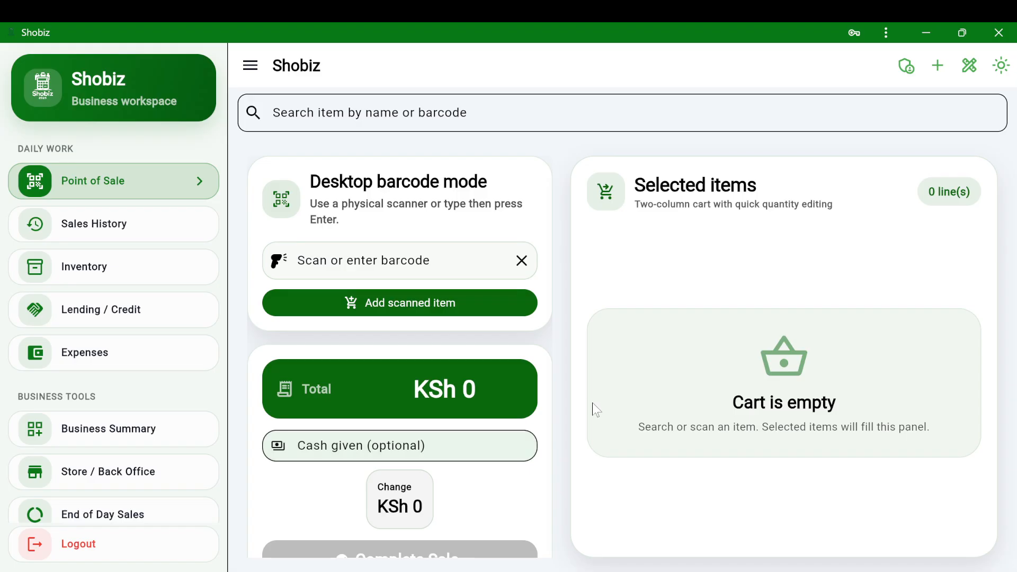
- Search 'm', add melons to the cart and set their quantity to 10
{"action": "left_click", "coordinate": [425, 112]}
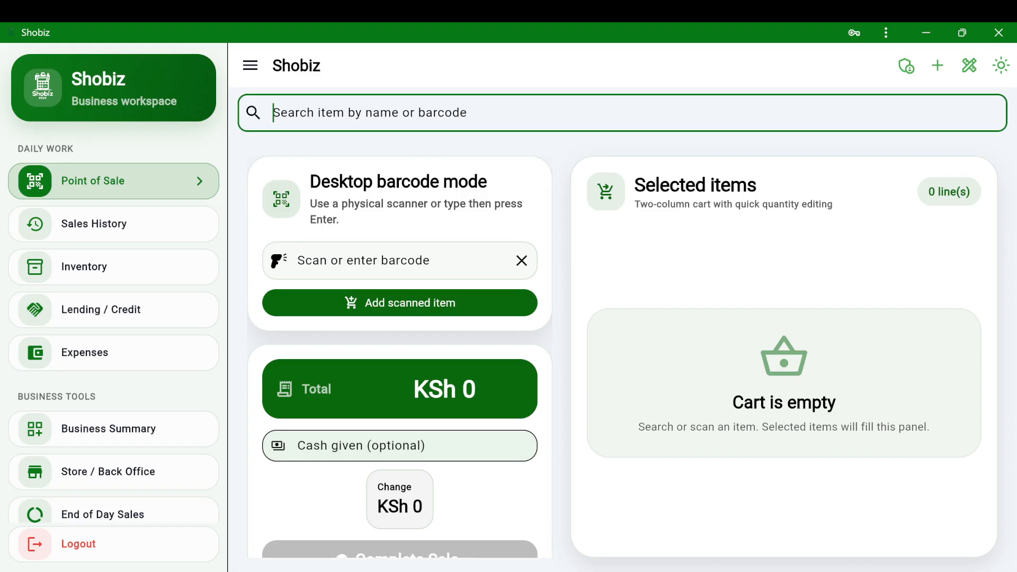
{"action": "type", "text": "m"}
{"action": "left_click", "coordinate": [313, 186]}
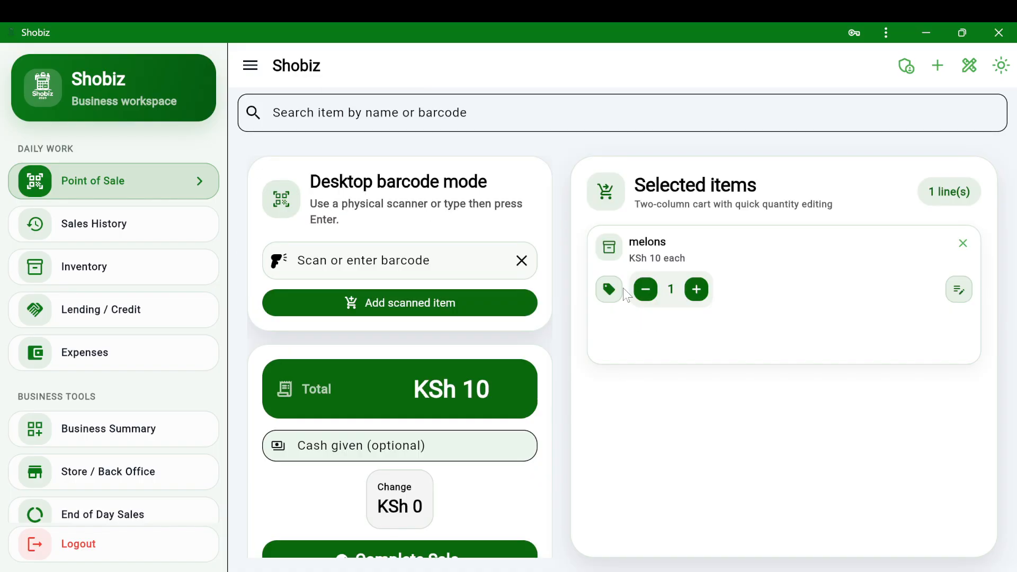
{"action": "left_click", "coordinate": [696, 290]}
{"action": "left_click", "coordinate": [959, 297]}
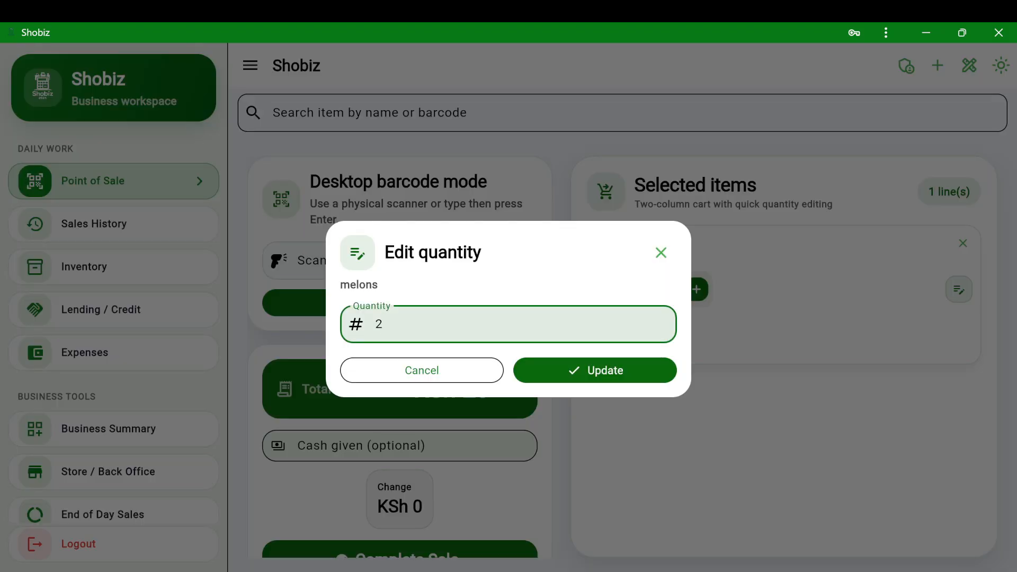
{"action": "key", "text": "BackSpace"}
{"action": "type", "text": "10"}
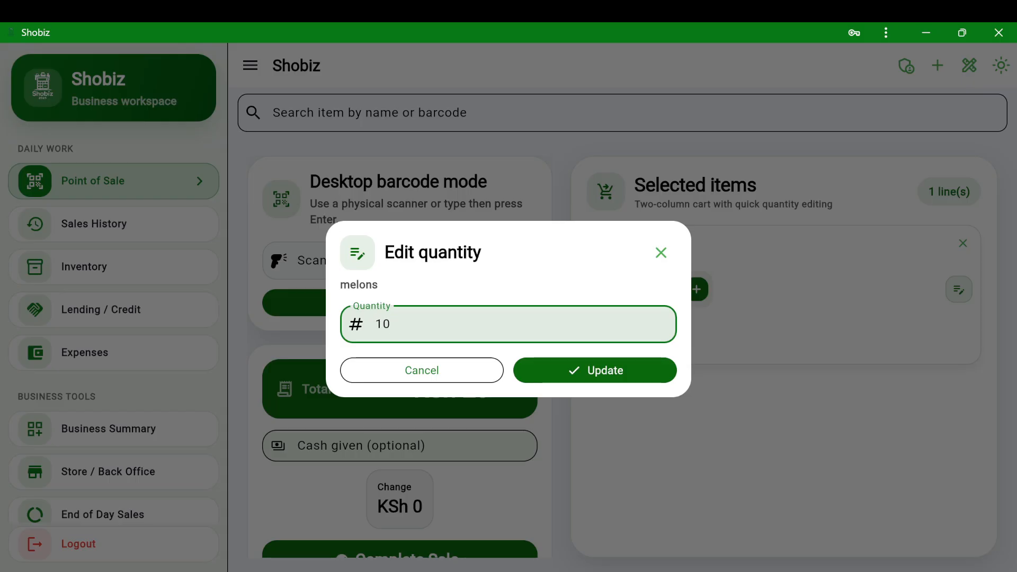
{"action": "left_click", "coordinate": [609, 374]}
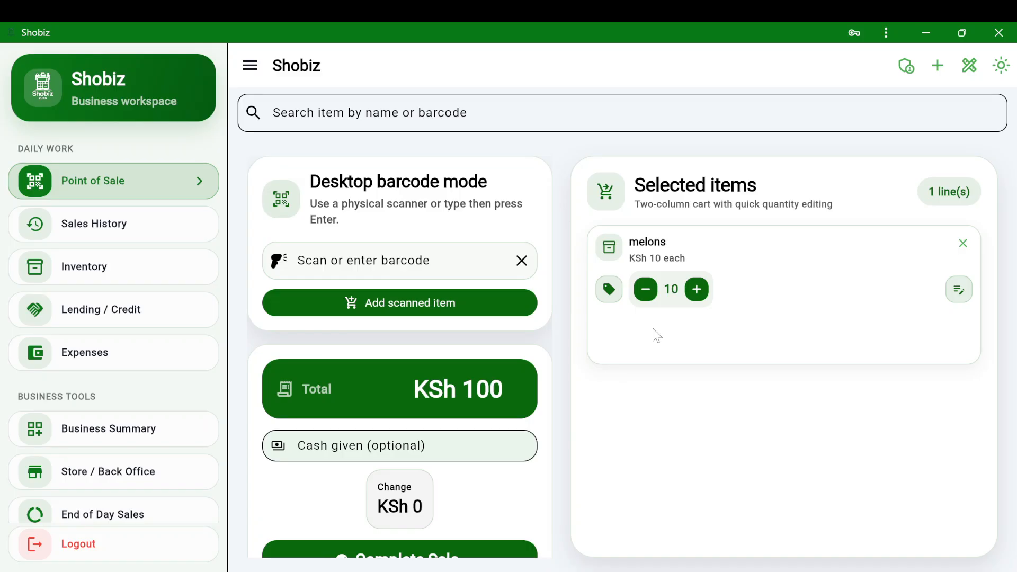
- Complete the KSh 100 melons sale
{"action": "scroll", "coordinate": [368, 345], "scroll_direction": "down", "scroll_amount": 1}
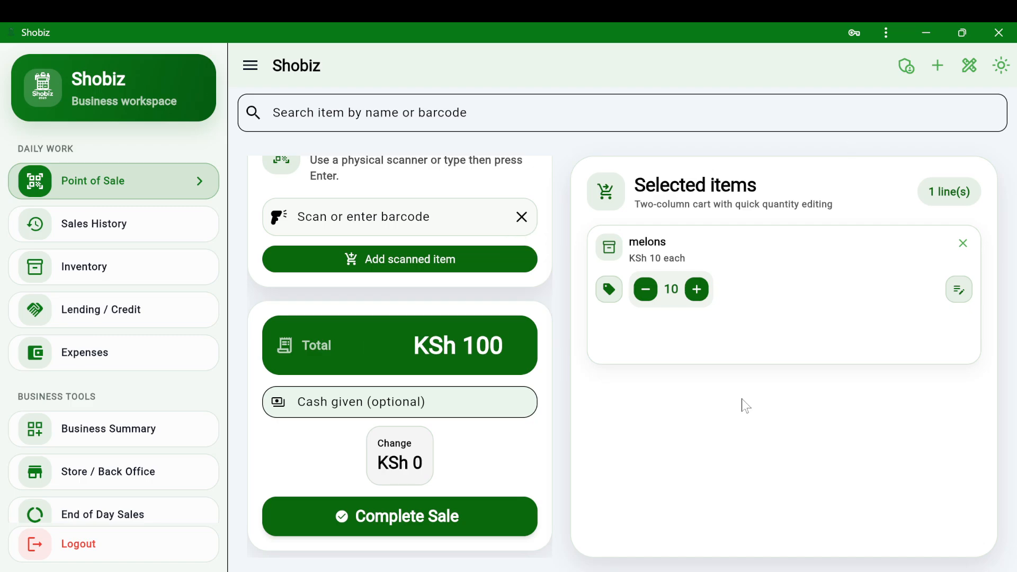
{"action": "scroll", "coordinate": [410, 393], "scroll_direction": "up", "scroll_amount": 1}
{"action": "scroll", "coordinate": [498, 454], "scroll_direction": "down", "scroll_amount": 1}
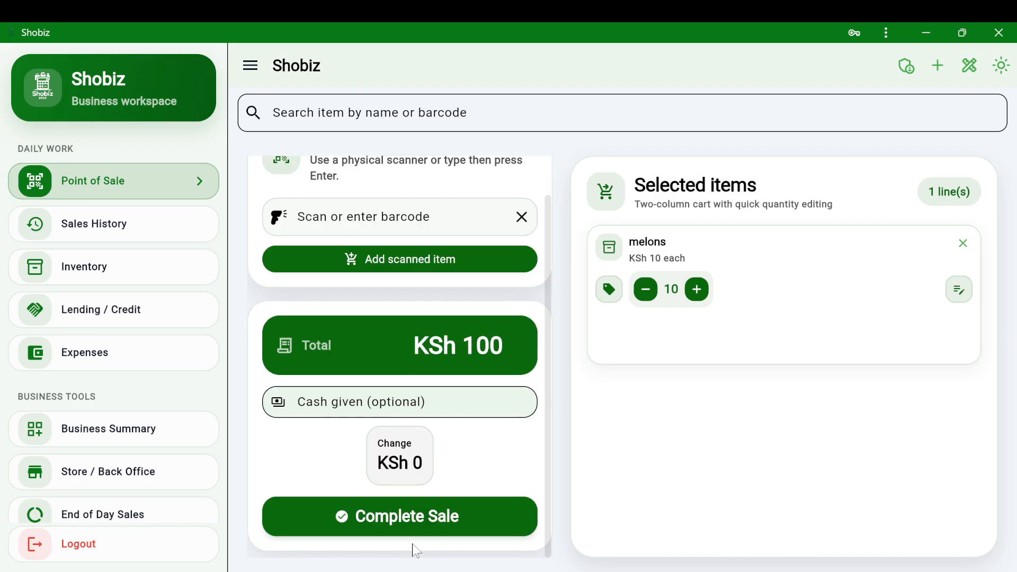
{"action": "left_click", "coordinate": [445, 517]}
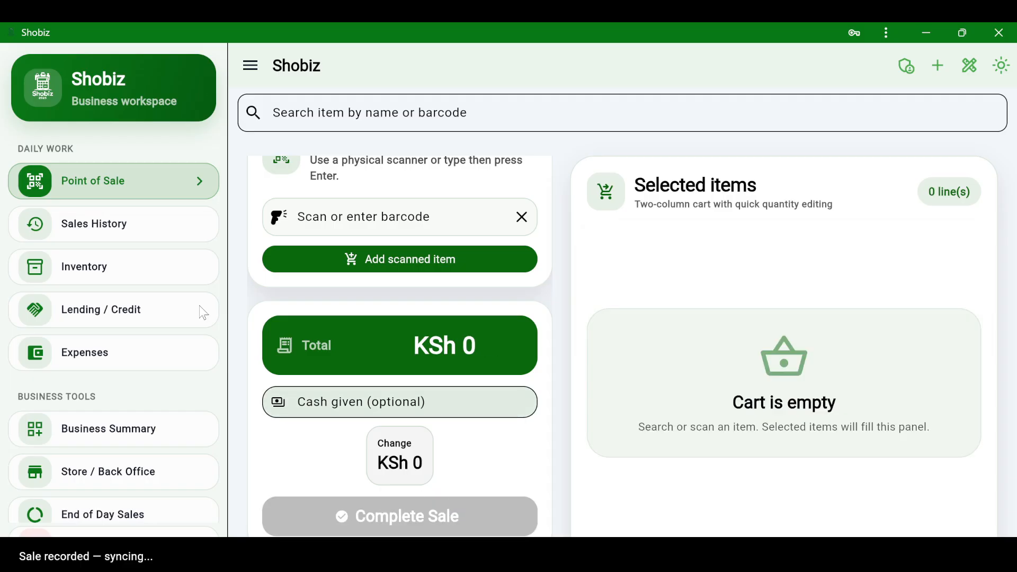
- Open the Sales History page and scroll through it
{"action": "left_click", "coordinate": [178, 229]}
{"action": "scroll", "coordinate": [755, 458], "scroll_direction": "down", "scroll_amount": 1}
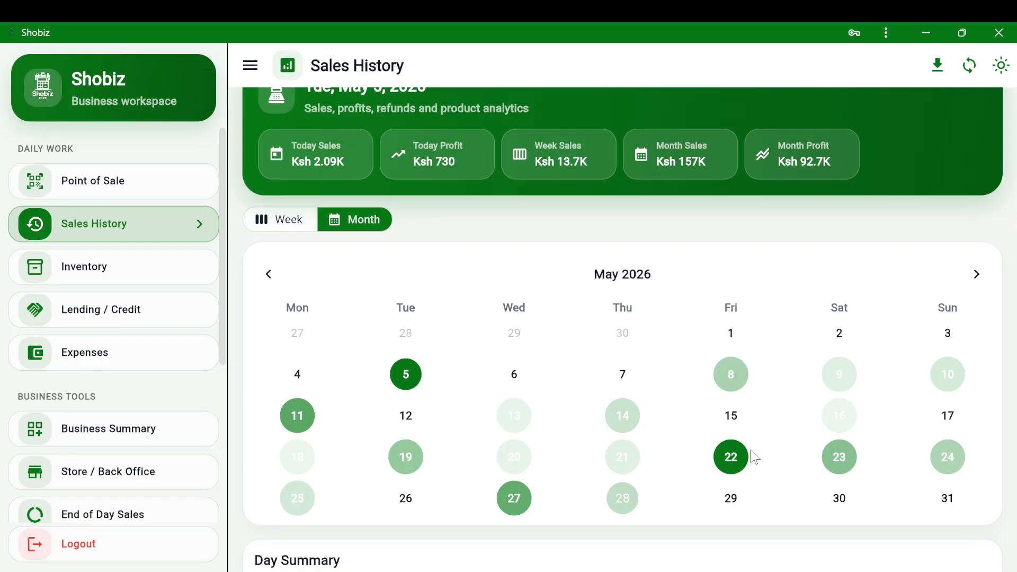
{"action": "scroll", "coordinate": [758, 446], "scroll_direction": "down", "scroll_amount": 7}
{"action": "scroll", "coordinate": [838, 357], "scroll_direction": "up", "scroll_amount": 3}
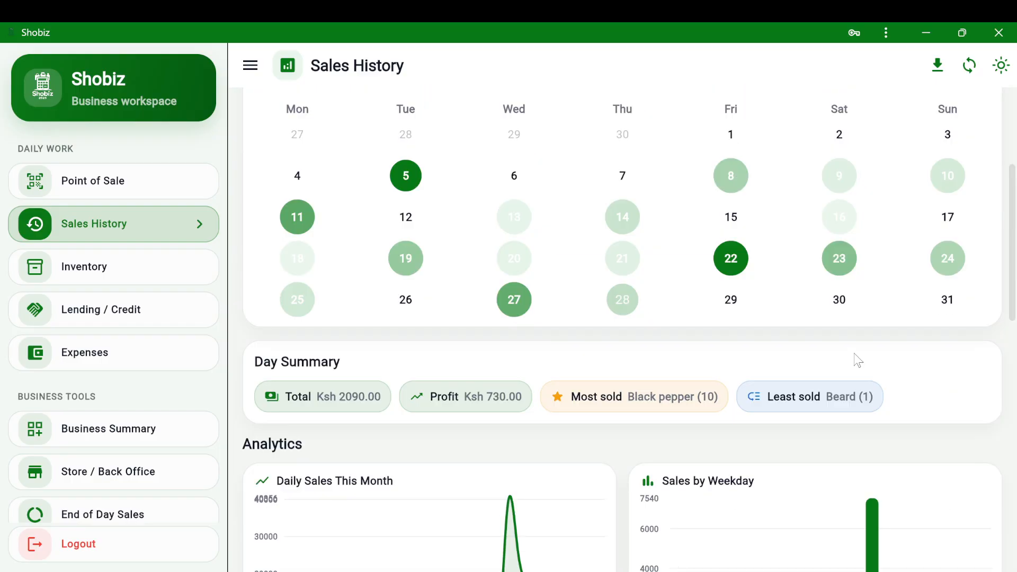
- Review the 28 May summary showing the KSh 100 melons sale, then go to Inventory
{"action": "left_click", "coordinate": [623, 299]}
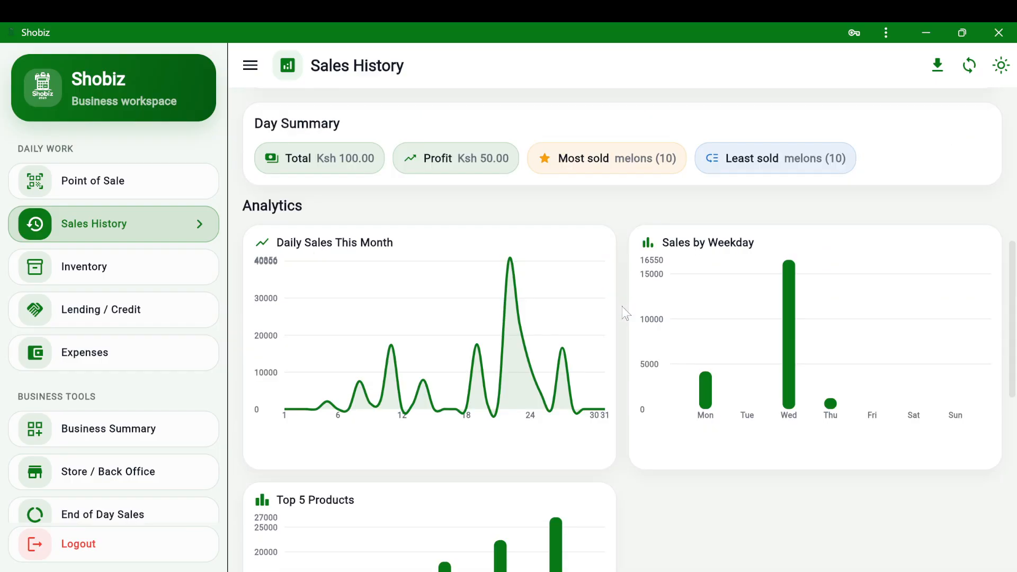
{"action": "scroll", "coordinate": [364, 373], "scroll_direction": "down", "scroll_amount": 10}
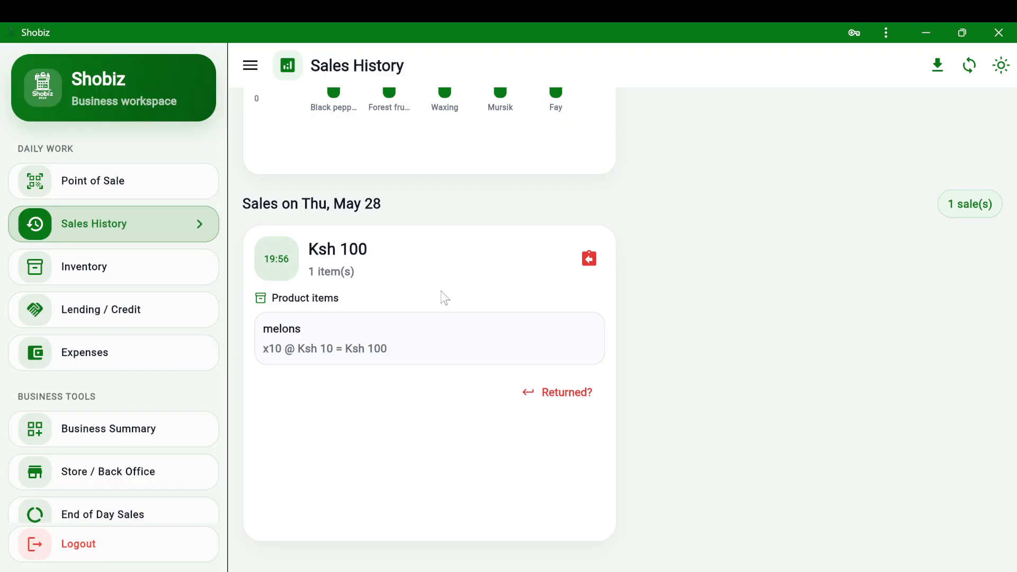
{"action": "scroll", "coordinate": [469, 375], "scroll_direction": "up", "scroll_amount": 1}
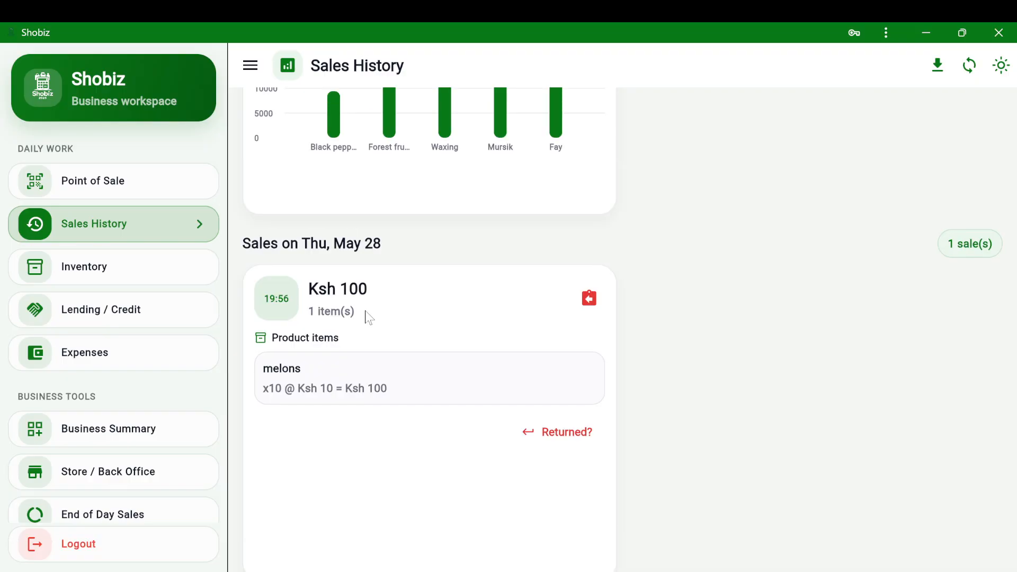
{"action": "scroll", "coordinate": [467, 313], "scroll_direction": "up", "scroll_amount": 3}
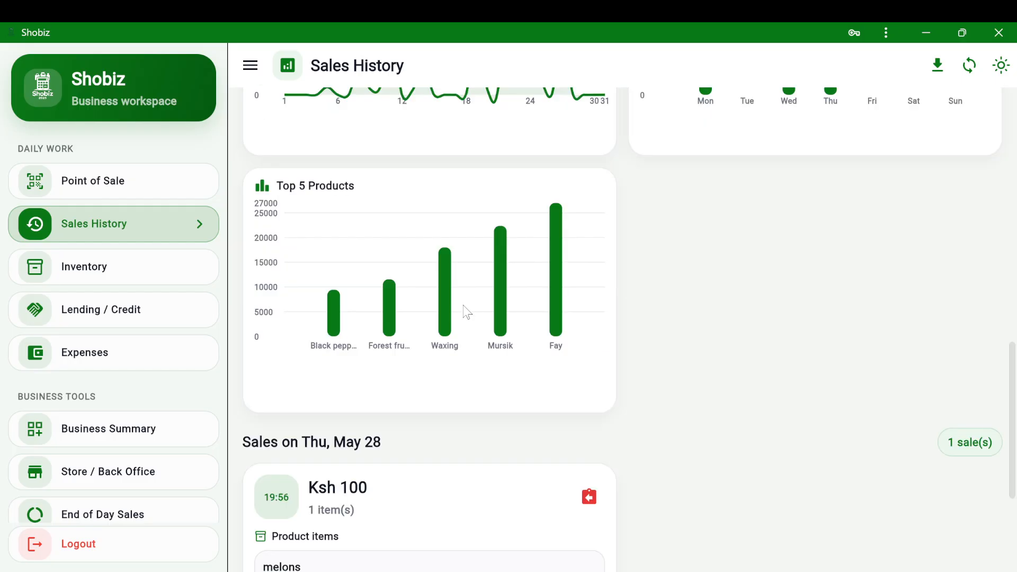
{"action": "scroll", "coordinate": [467, 312], "scroll_direction": "up", "scroll_amount": 5}
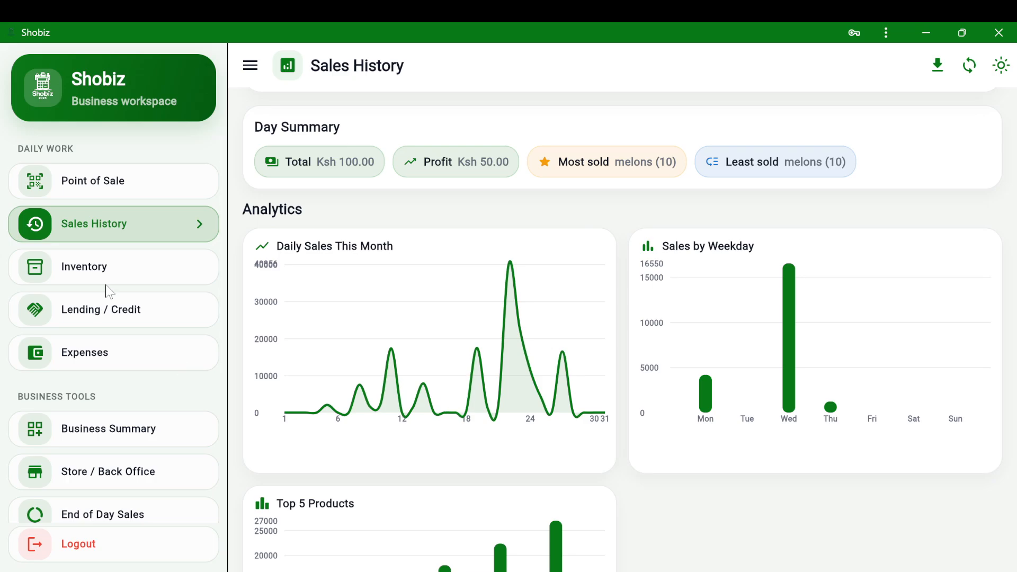
{"action": "left_click", "coordinate": [116, 268]}
- Scroll through the inventory product cards and return to the top of the page
{"action": "scroll", "coordinate": [709, 329], "scroll_direction": "down", "scroll_amount": 1}
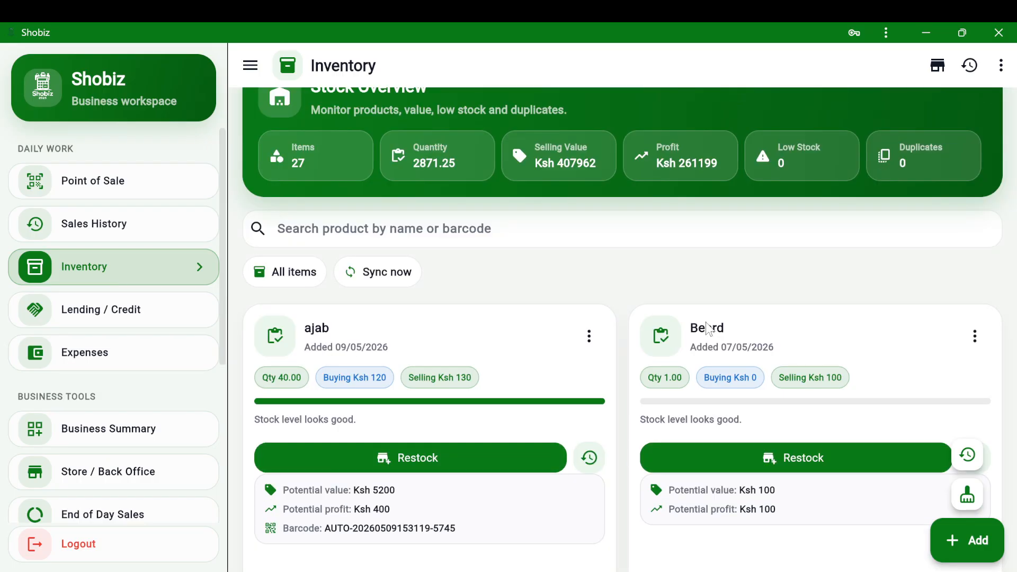
{"action": "scroll", "coordinate": [431, 360], "scroll_direction": "down", "scroll_amount": 5}
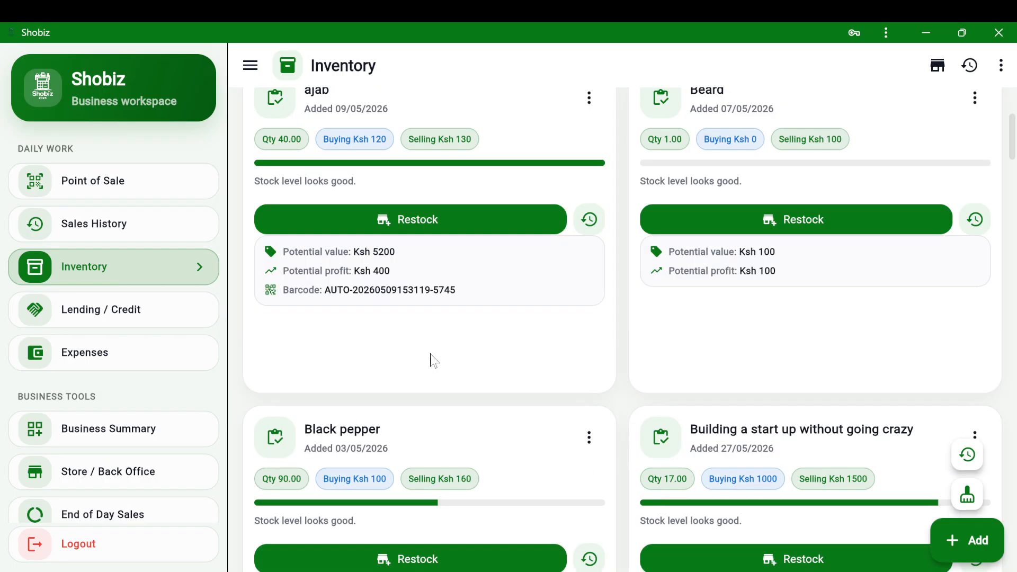
{"action": "scroll", "coordinate": [432, 360], "scroll_direction": "up", "scroll_amount": 3}
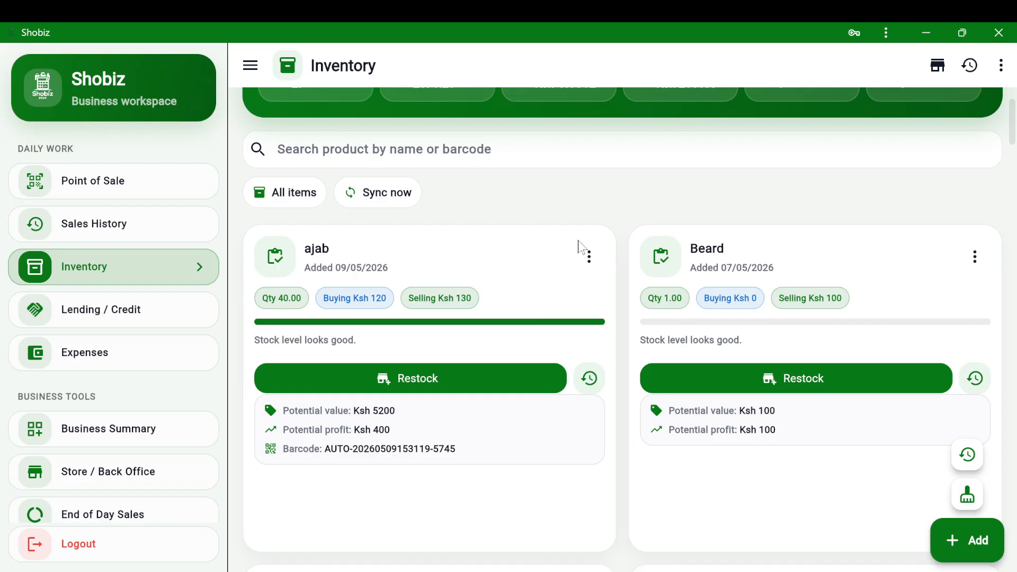
{"action": "left_click", "coordinate": [102, 270]}
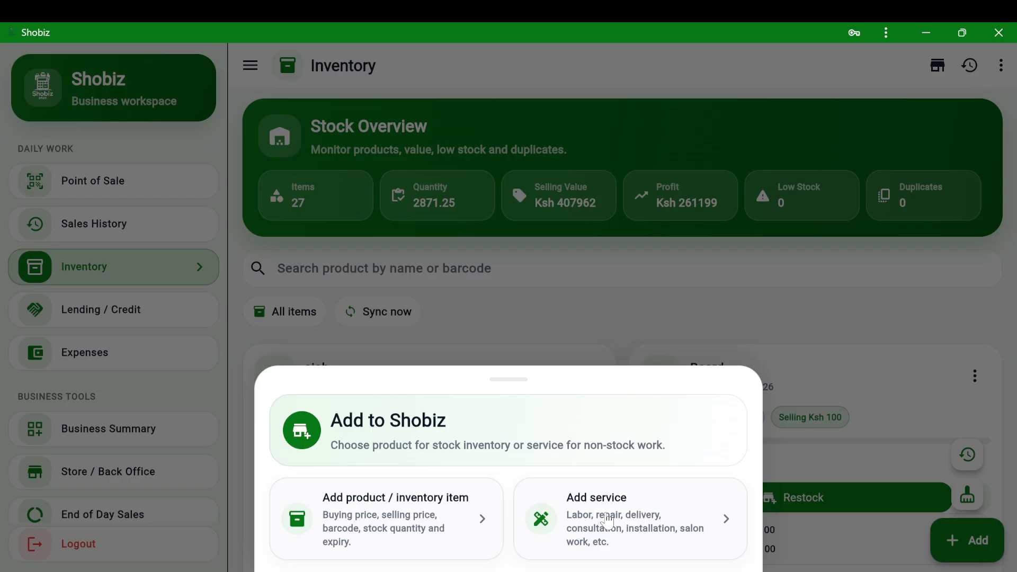
- Start a stock inventory product named Wallnuts with a buying price of 10
{"action": "left_click", "coordinate": [452, 514]}
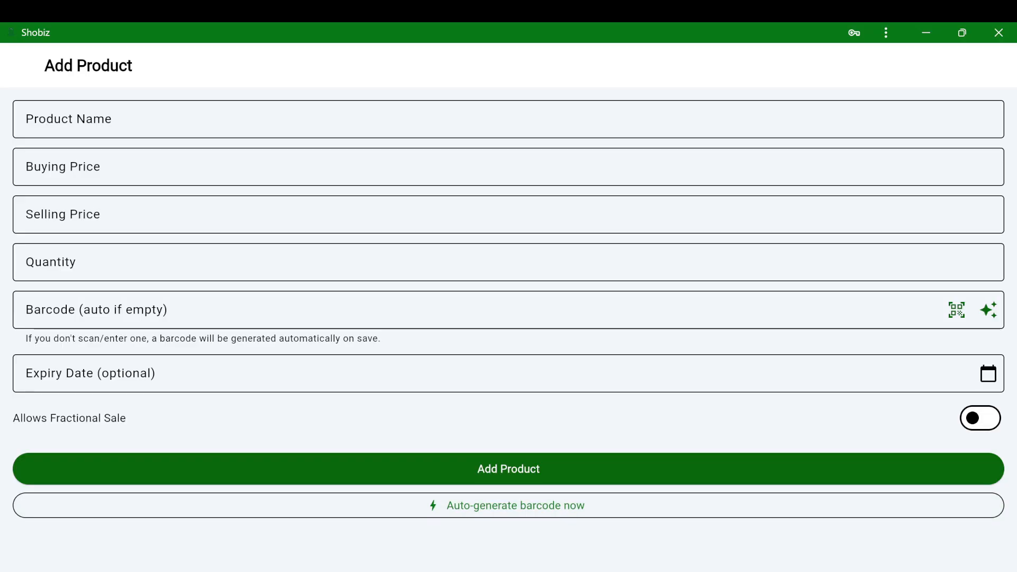
{"action": "left_click", "coordinate": [509, 119]}
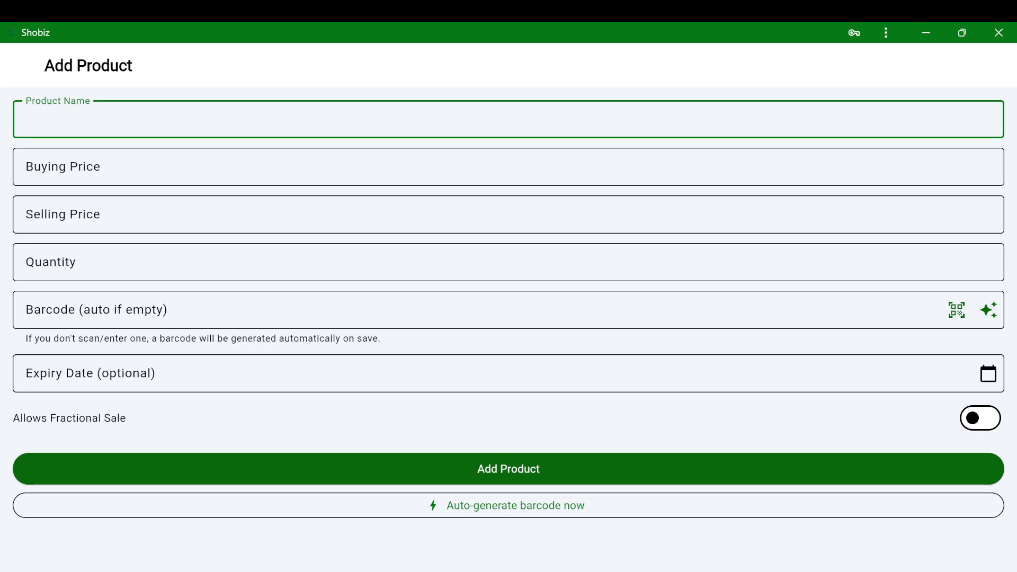
{"action": "type", "text": "N"}
{"action": "key", "text": "BackSpace"}
{"action": "type", "text": "Wall"}
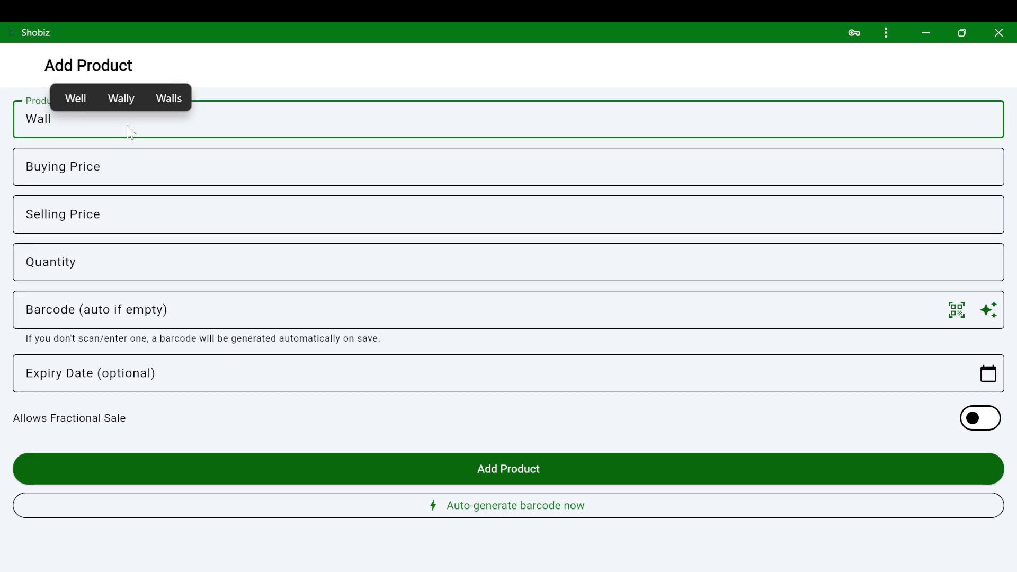
{"action": "type", "text": "nuts"}
{"action": "key", "text": "Tab"}
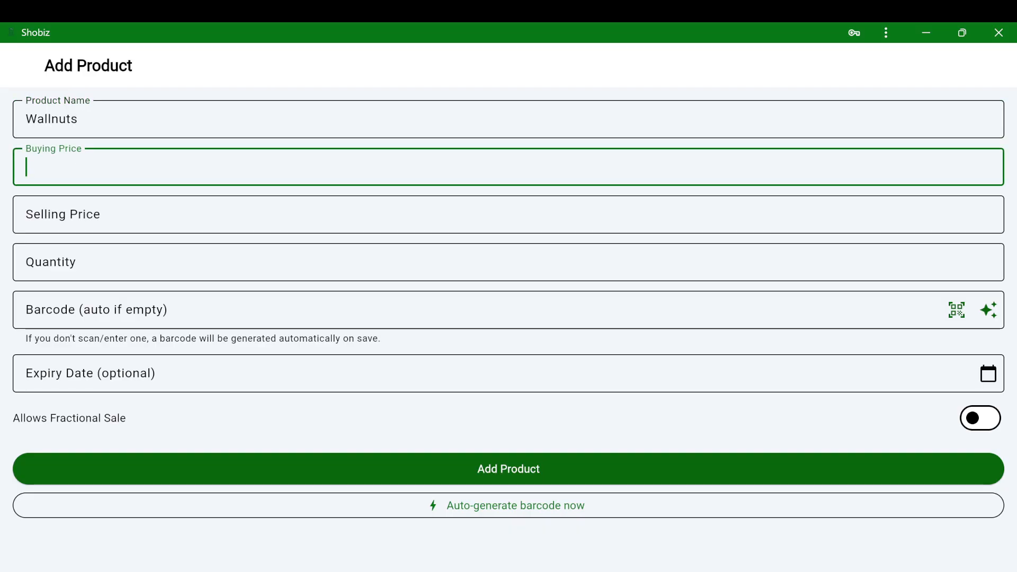
{"action": "type", "text": "10"}
- Enter a selling price of 20 and a quantity of 30 for Wallnuts
{"action": "key", "text": "Tab"}
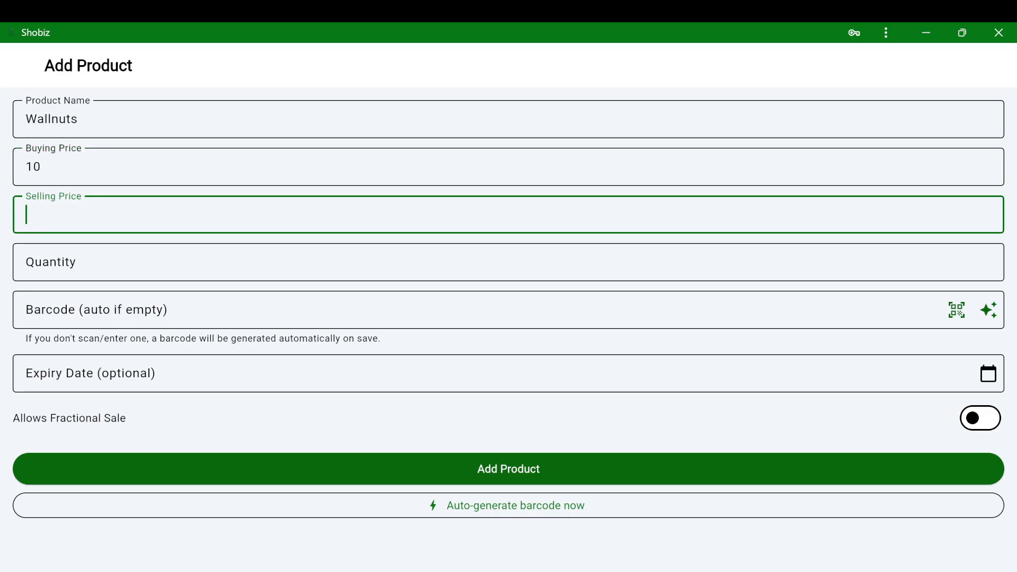
{"action": "type", "text": "5"}
{"action": "key", "text": "BackSpace"}
{"action": "type", "text": "20"}
{"action": "key", "text": "Tab"}
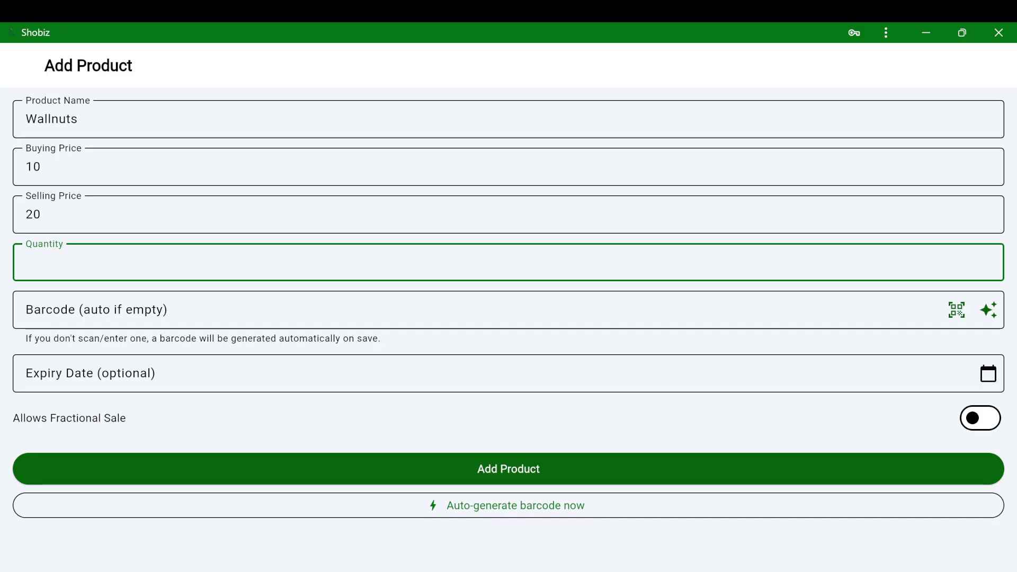
{"action": "type", "text": "30"}
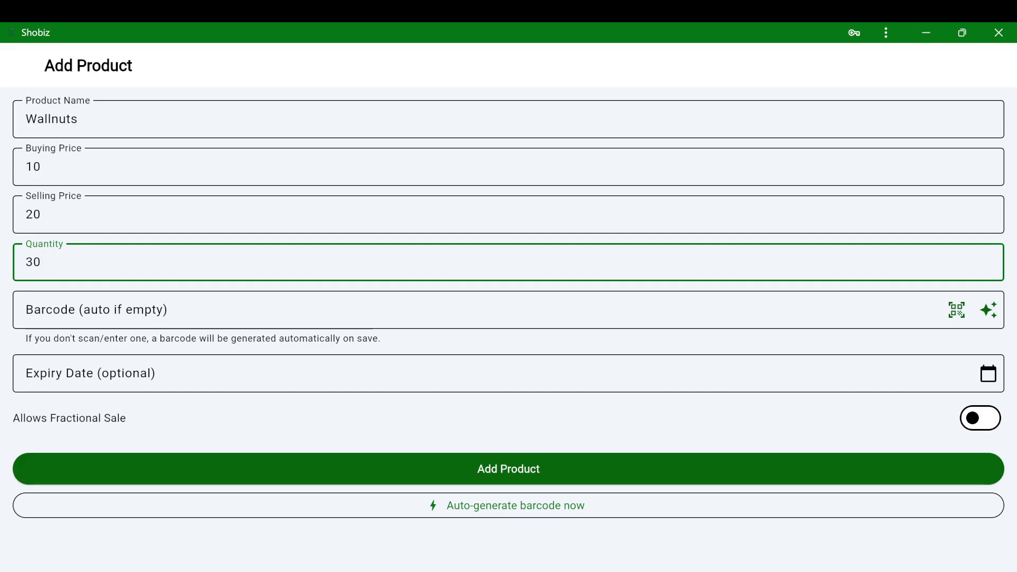
- Pick 30 May 2026 as the Wallnuts expiry date and add the product
{"action": "left_click", "coordinate": [159, 377]}
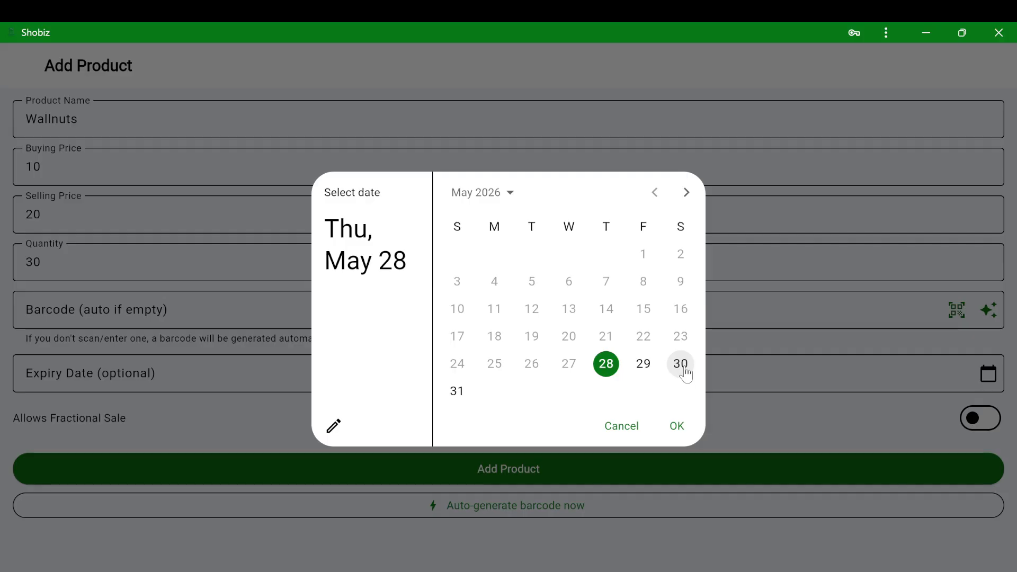
{"action": "left_click", "coordinate": [681, 367]}
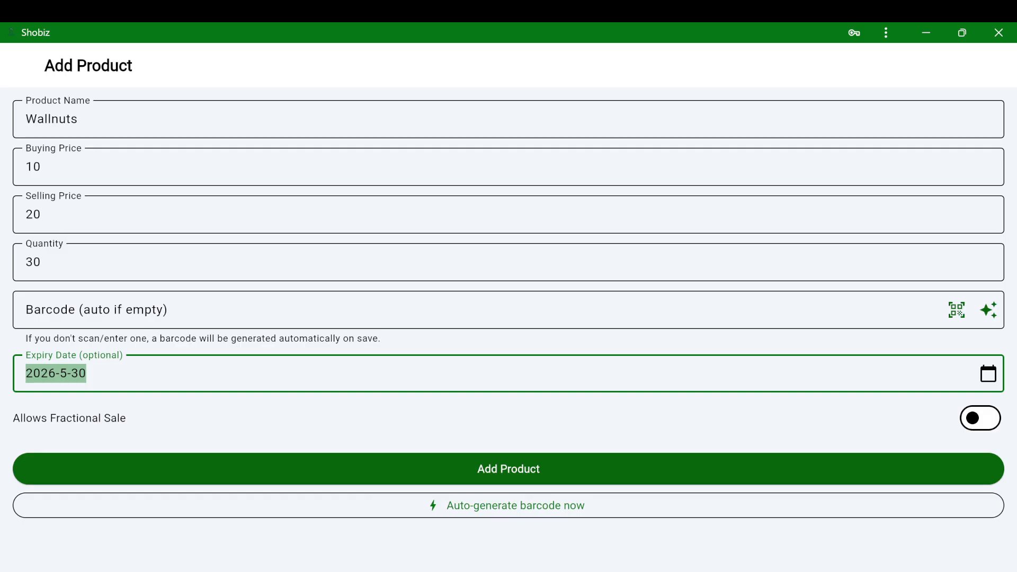
{"action": "left_click", "coordinate": [505, 470]}
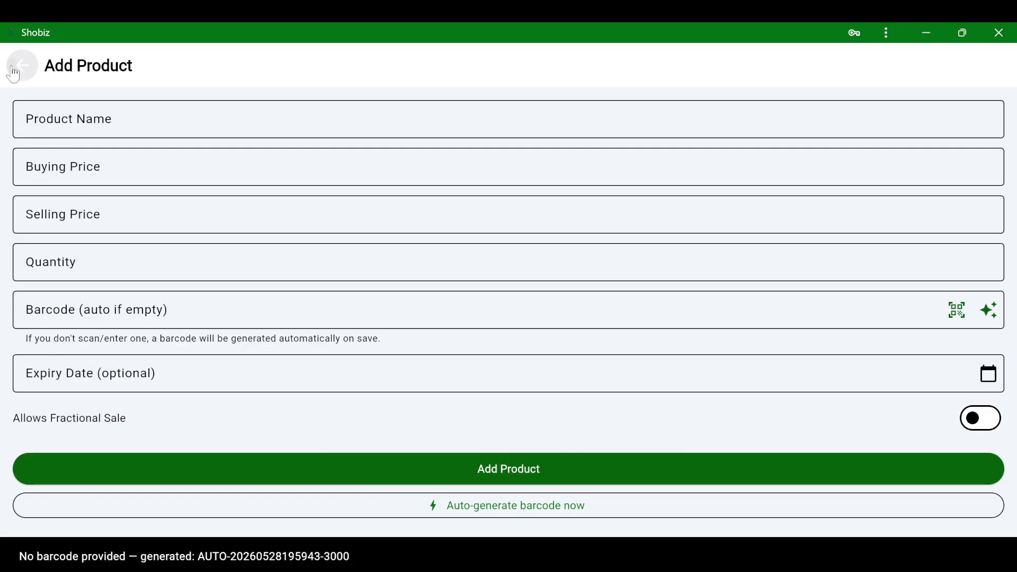
- Go back to Inventory and search 'wall' to find Wallnuts worth Ksh 600
{"action": "left_click", "coordinate": [20, 66]}
{"action": "scroll", "coordinate": [476, 463], "scroll_direction": "down", "scroll_amount": 2}
{"action": "scroll", "coordinate": [481, 464], "scroll_direction": "up", "scroll_amount": 2}
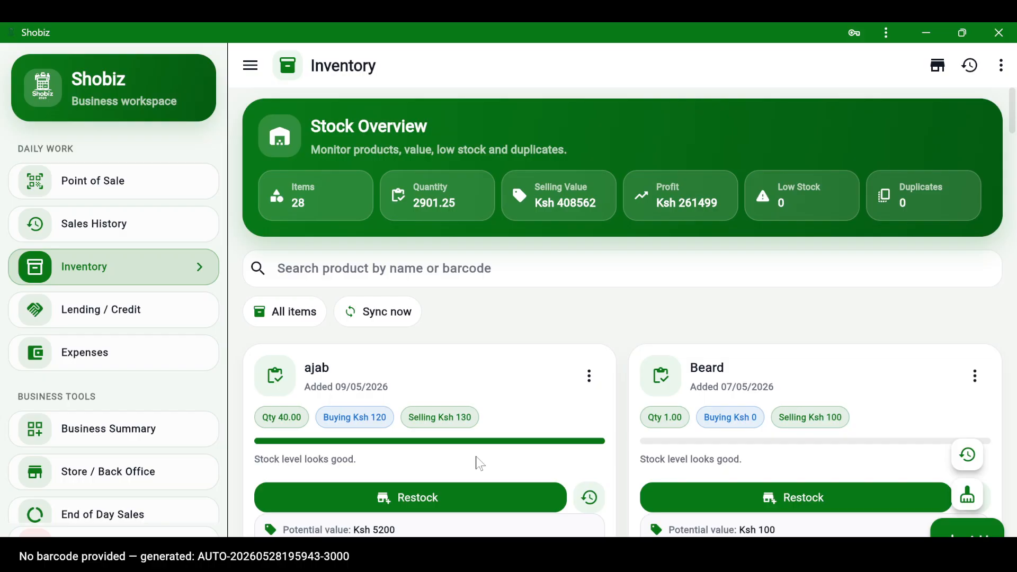
{"action": "left_click", "coordinate": [382, 269]}
{"action": "type", "text": "wa"}
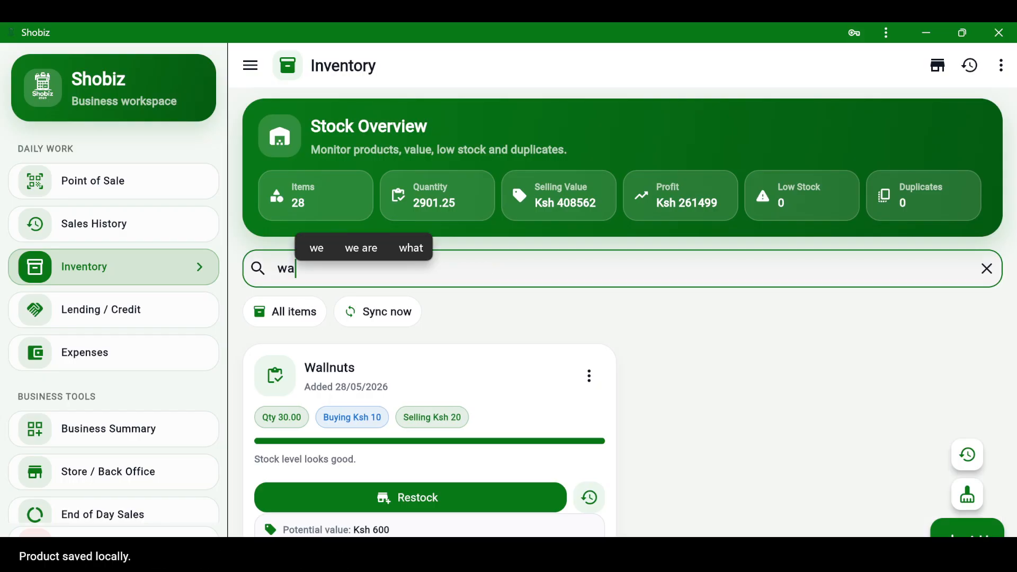
{"action": "type", "text": "ll"}
{"action": "scroll", "coordinate": [456, 437], "scroll_direction": "down", "scroll_amount": 3}
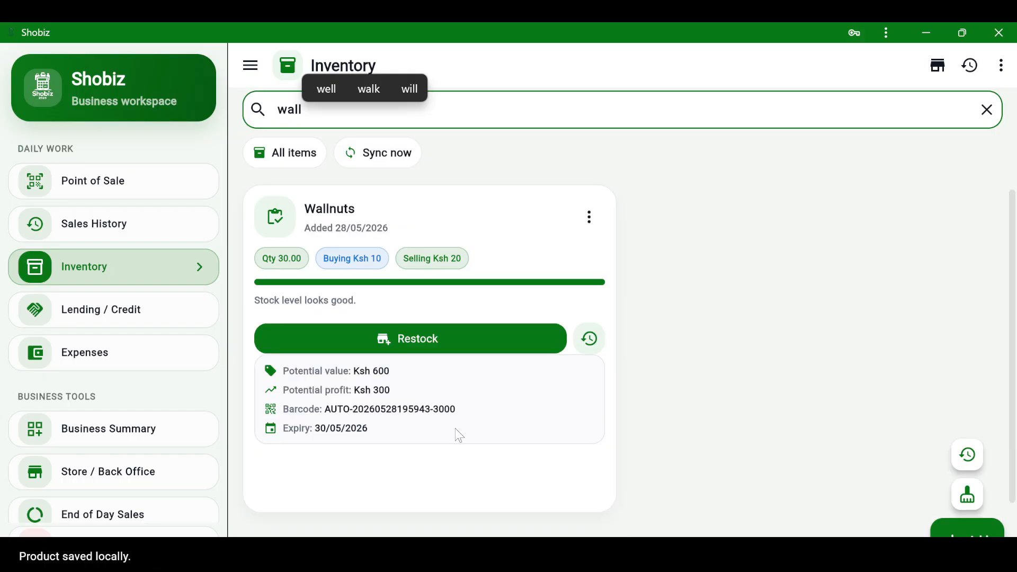
{"action": "scroll", "coordinate": [460, 435], "scroll_direction": "up", "scroll_amount": 2}
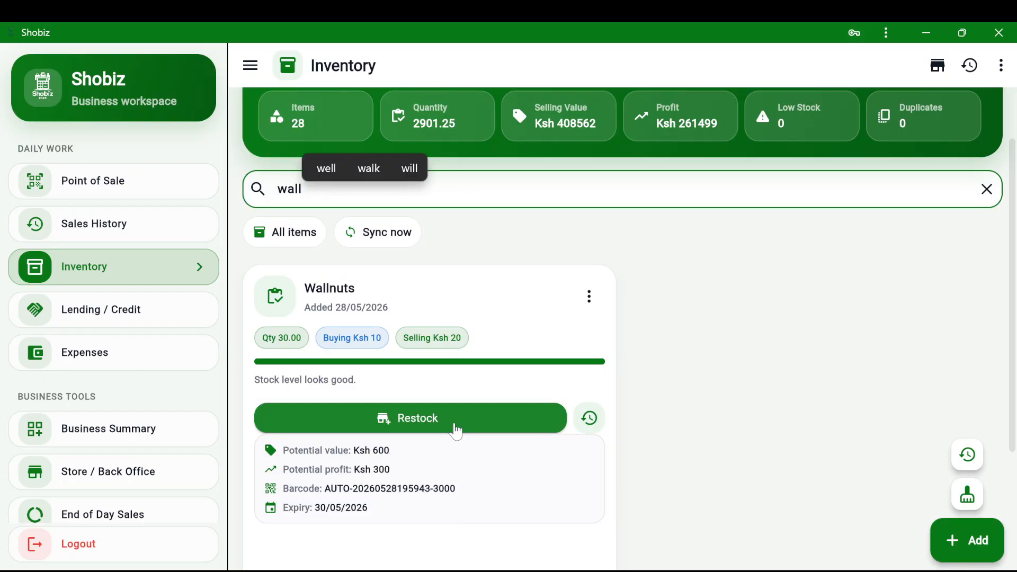
{"action": "scroll", "coordinate": [800, 349], "scroll_direction": "down", "scroll_amount": 1}
{"action": "left_click", "coordinate": [800, 348]}
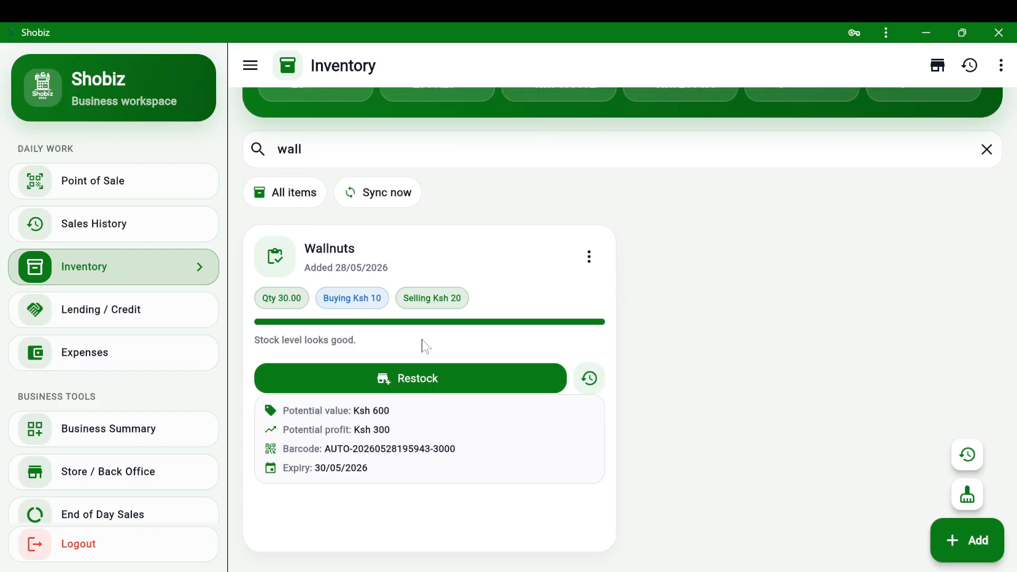
- Sell 4 Wallnuts at KSh 20 each for KSh 80, then reopen Point of Sale
{"action": "left_click", "coordinate": [152, 185]}
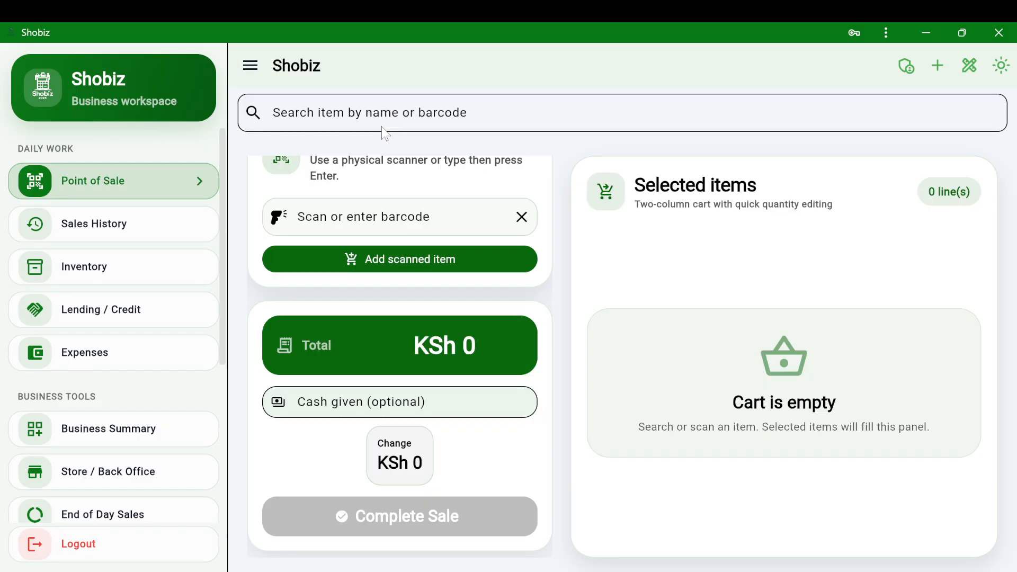
{"action": "left_click", "coordinate": [382, 127]}
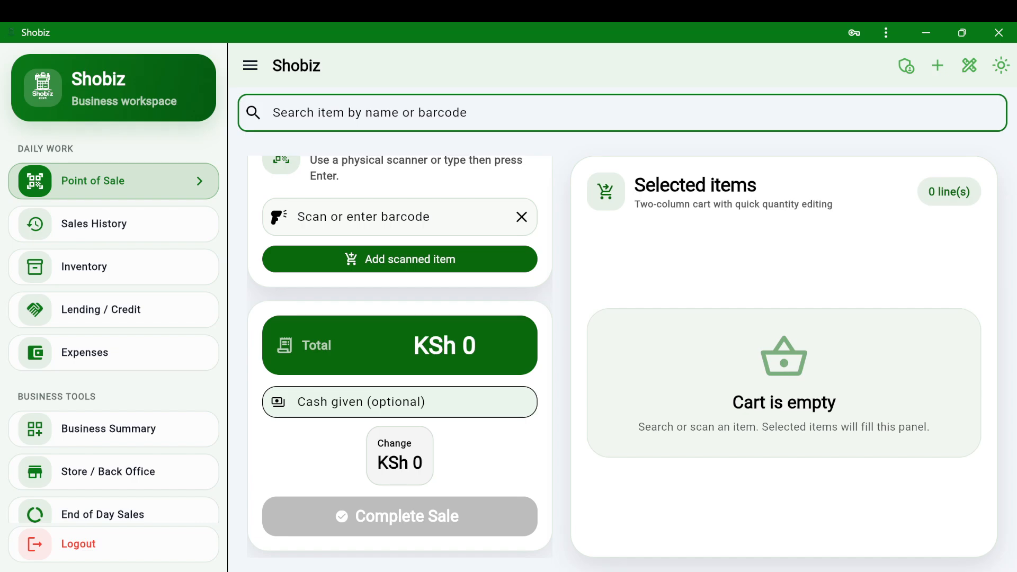
{"action": "left_click", "coordinate": [402, 165]}
{"action": "left_click", "coordinate": [698, 290]}
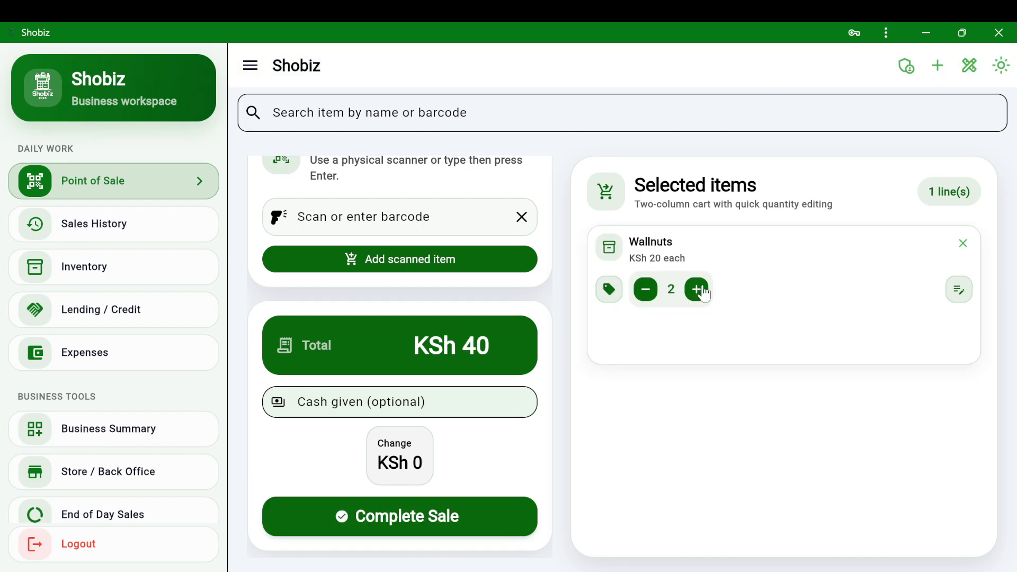
{"action": "left_click", "coordinate": [703, 293]}
{"action": "left_click", "coordinate": [703, 292]}
{"action": "left_click", "coordinate": [486, 520]}
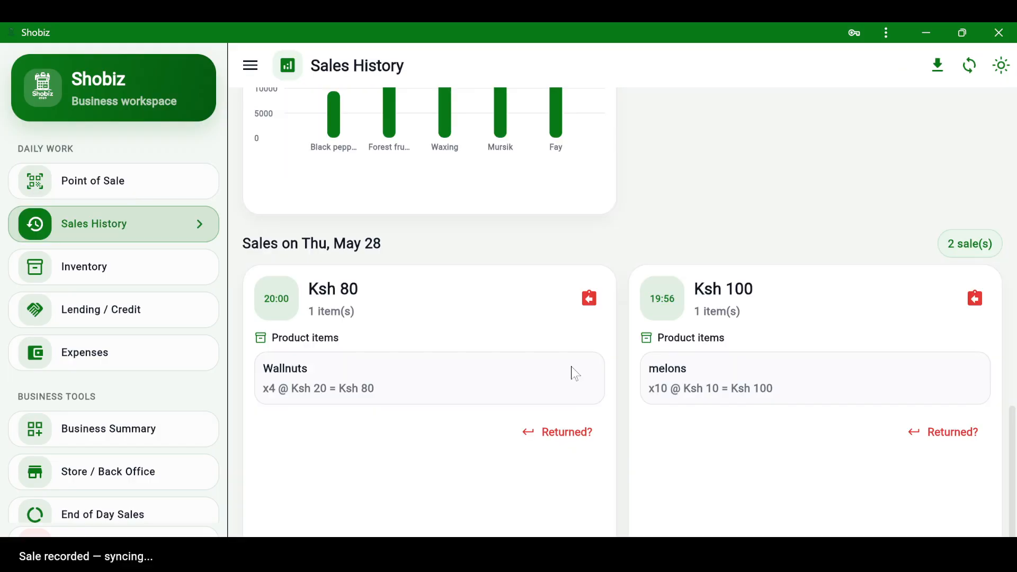
{"action": "scroll", "coordinate": [576, 375], "scroll_direction": "up", "scroll_amount": 8}
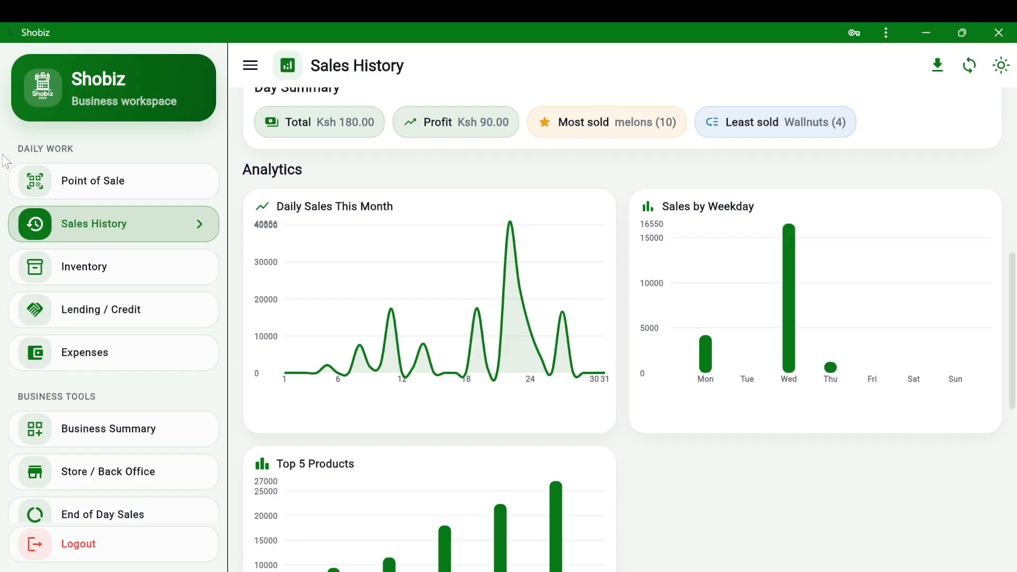
{"action": "left_click", "coordinate": [21, 177]}
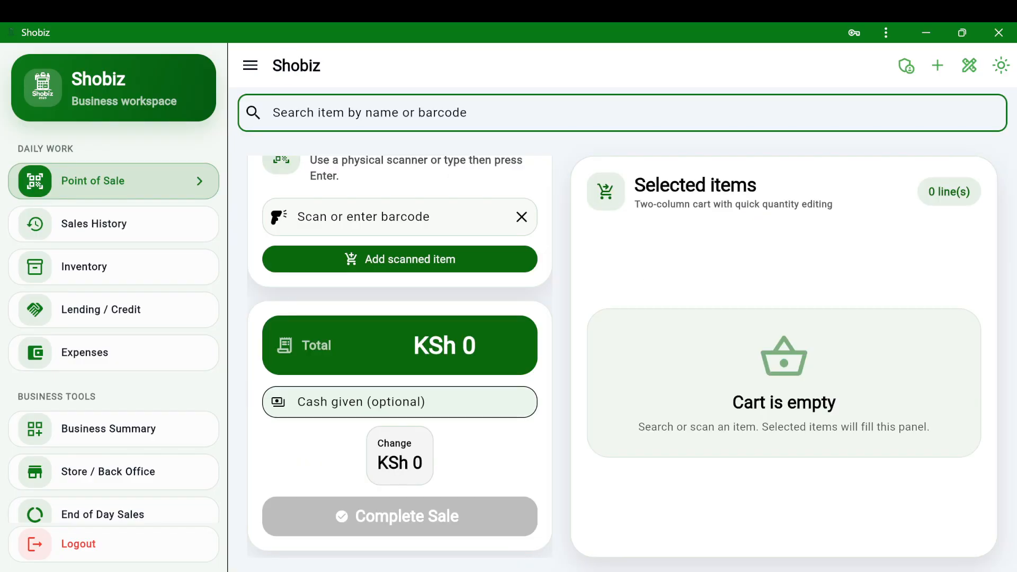
- Add the start-up book via a 'w' search, search the next item, and enter 200 cash given
{"action": "type", "text": "w"}
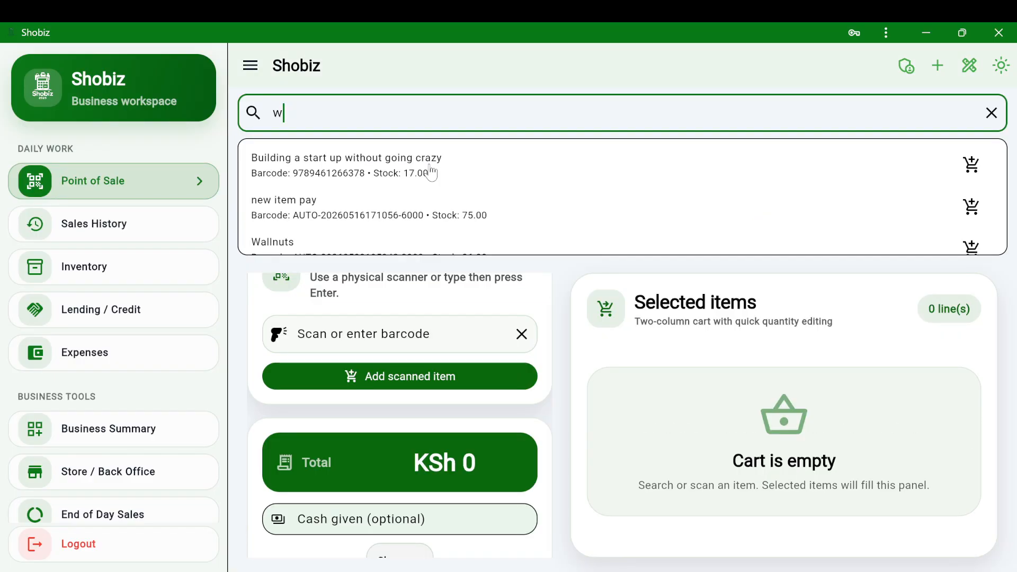
{"action": "left_click", "coordinate": [432, 173]}
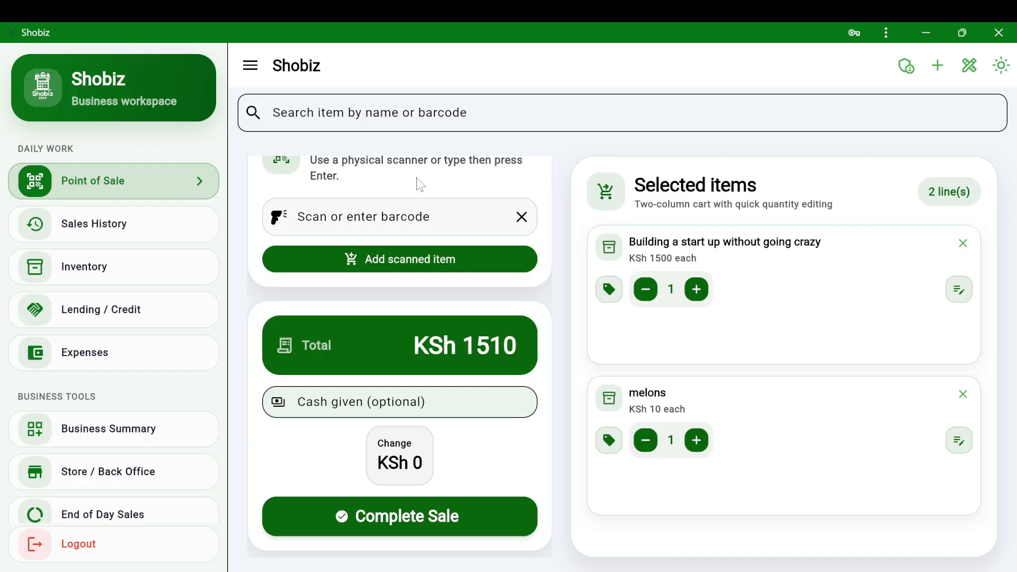
{"action": "left_click", "coordinate": [416, 113]}
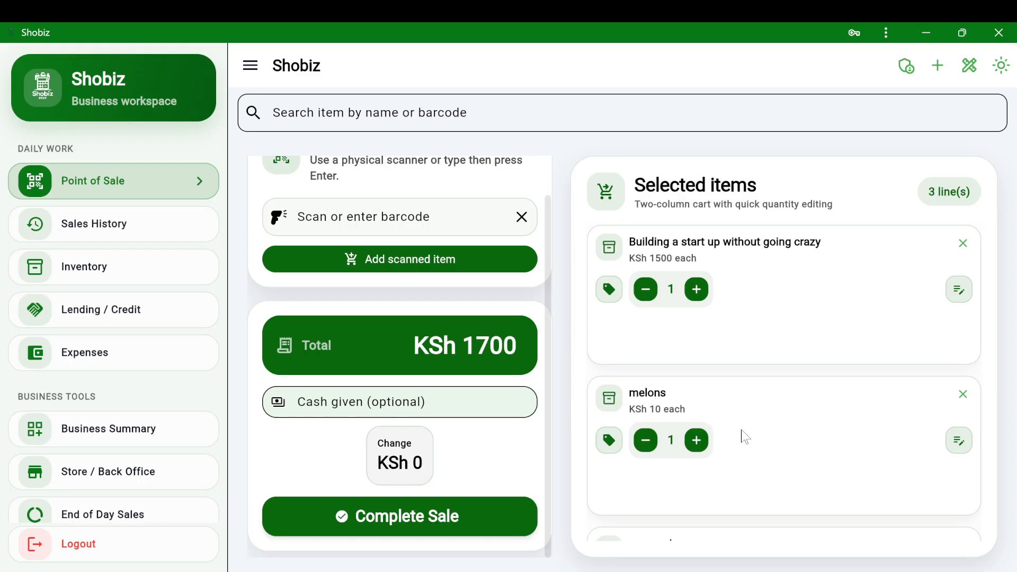
{"action": "scroll", "coordinate": [744, 436], "scroll_direction": "down", "scroll_amount": 3}
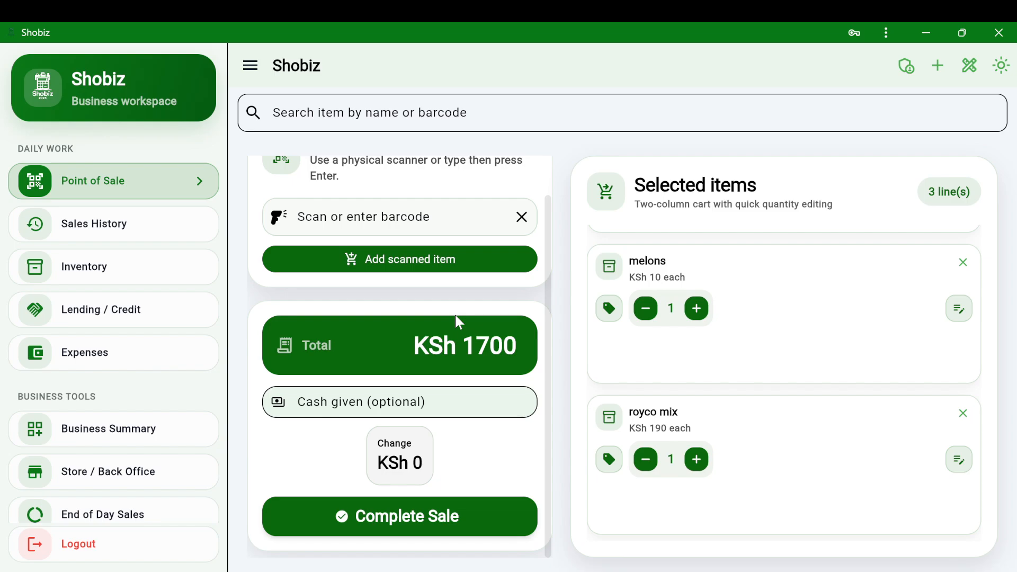
{"action": "left_click", "coordinate": [424, 402]}
{"action": "type", "text": "200"}
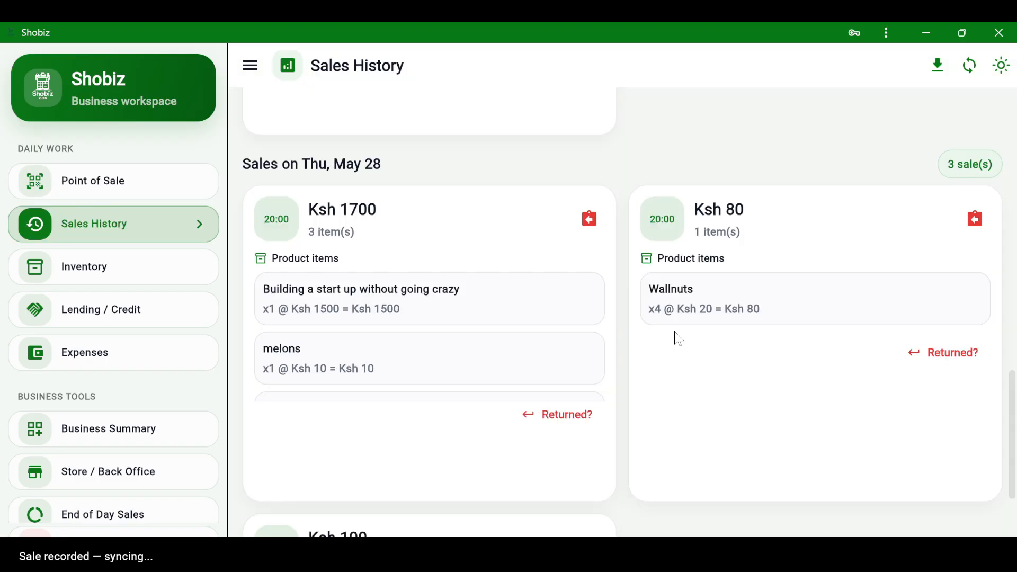
{"action": "scroll", "coordinate": [679, 339], "scroll_direction": "up", "scroll_amount": 2}
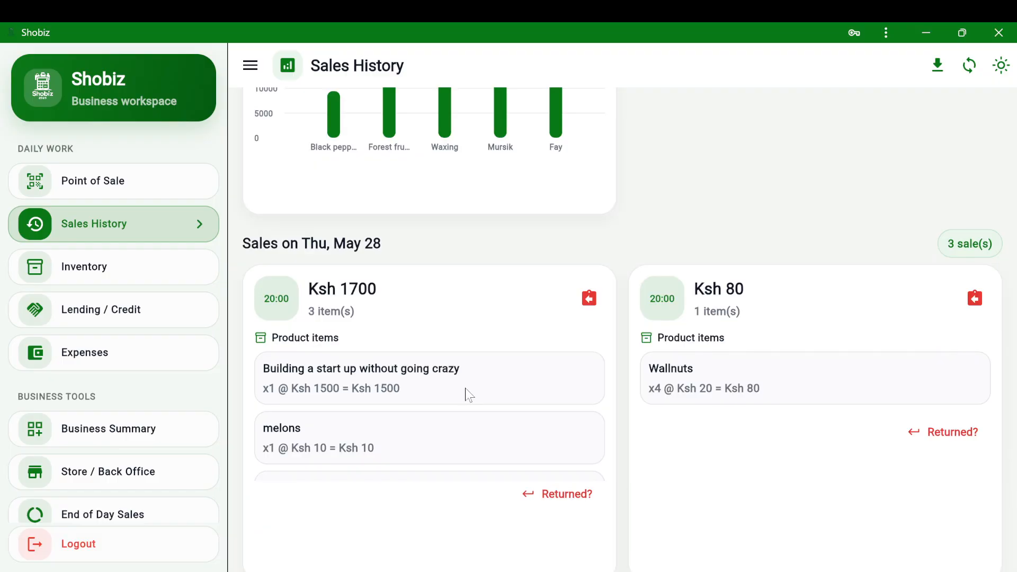
{"action": "scroll", "coordinate": [466, 371], "scroll_direction": "up", "scroll_amount": 10}
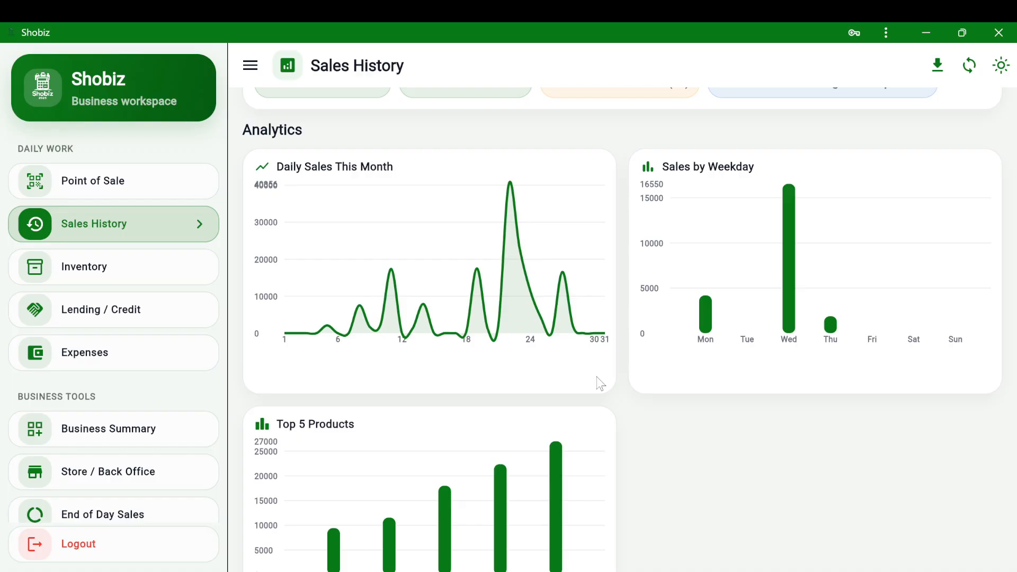
{"action": "scroll", "coordinate": [614, 350], "scroll_direction": "up", "scroll_amount": 3}
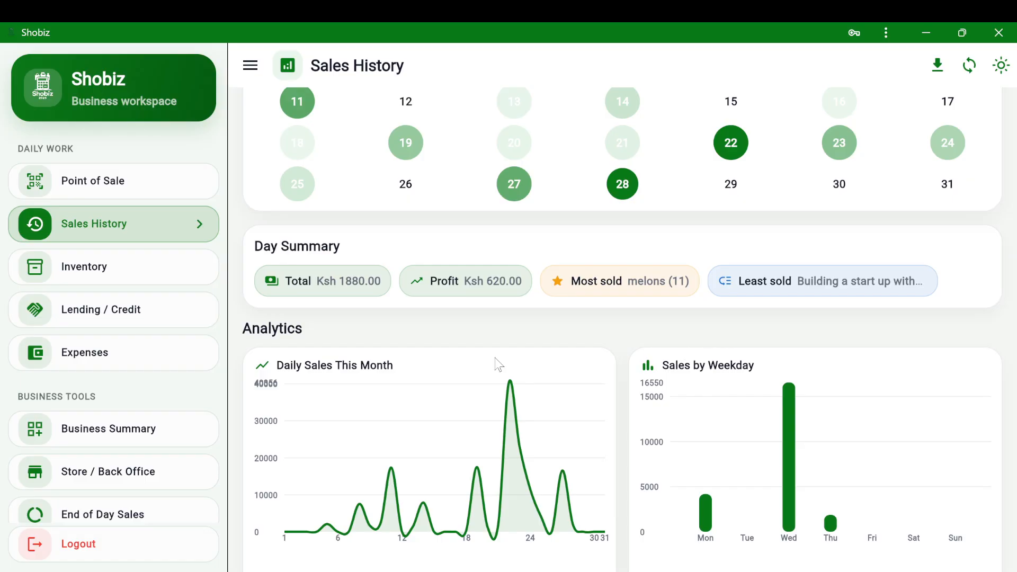
{"action": "scroll", "coordinate": [497, 365], "scroll_direction": "up", "scroll_amount": 2}
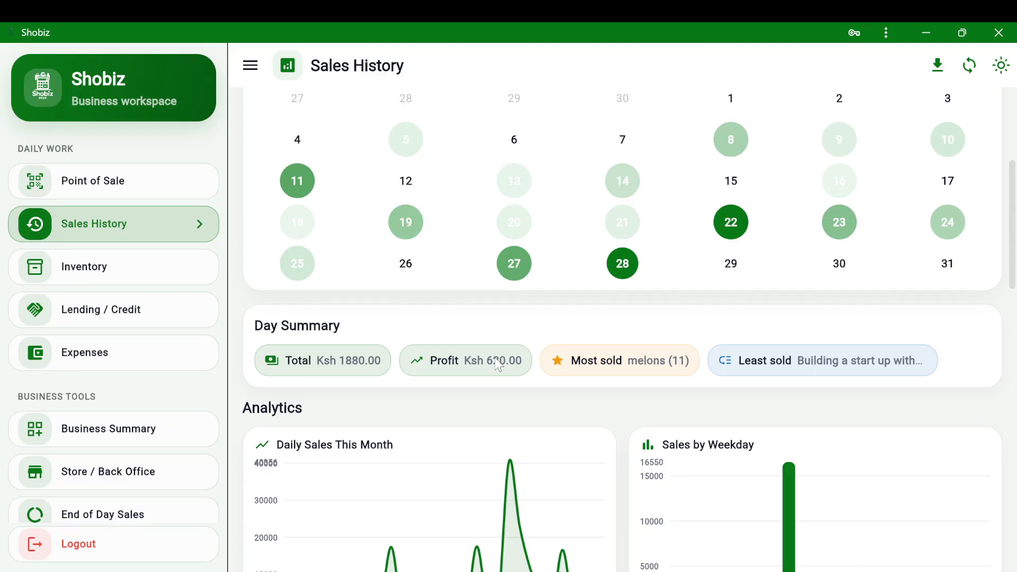
{"action": "scroll", "coordinate": [497, 364], "scroll_direction": "up", "scroll_amount": 5}
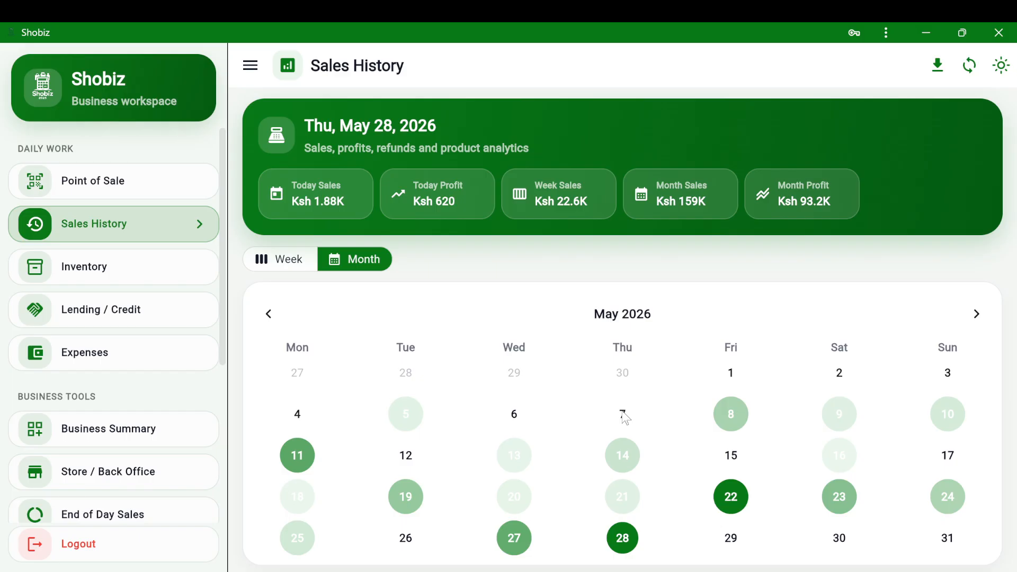
{"action": "scroll", "coordinate": [687, 378], "scroll_direction": "down", "scroll_amount": 2}
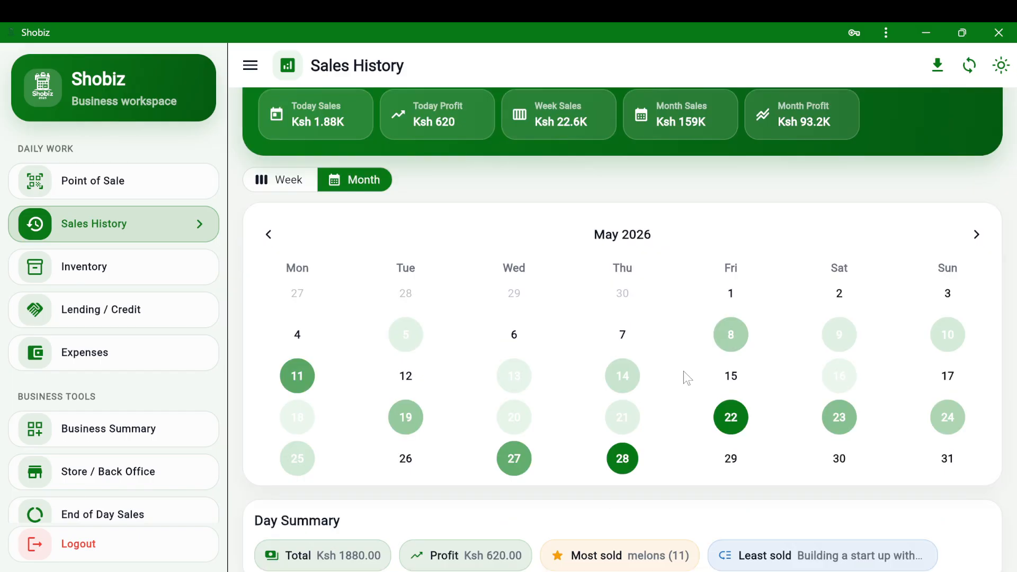
{"action": "scroll", "coordinate": [684, 372], "scroll_direction": "up", "scroll_amount": 2}
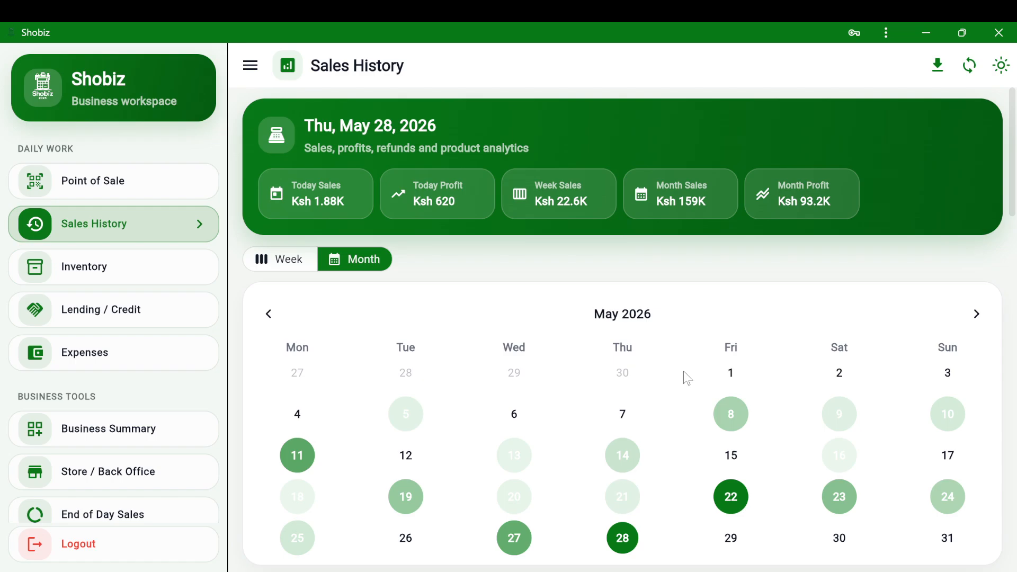
{"action": "scroll", "coordinate": [688, 378], "scroll_direction": "down", "scroll_amount": 1}
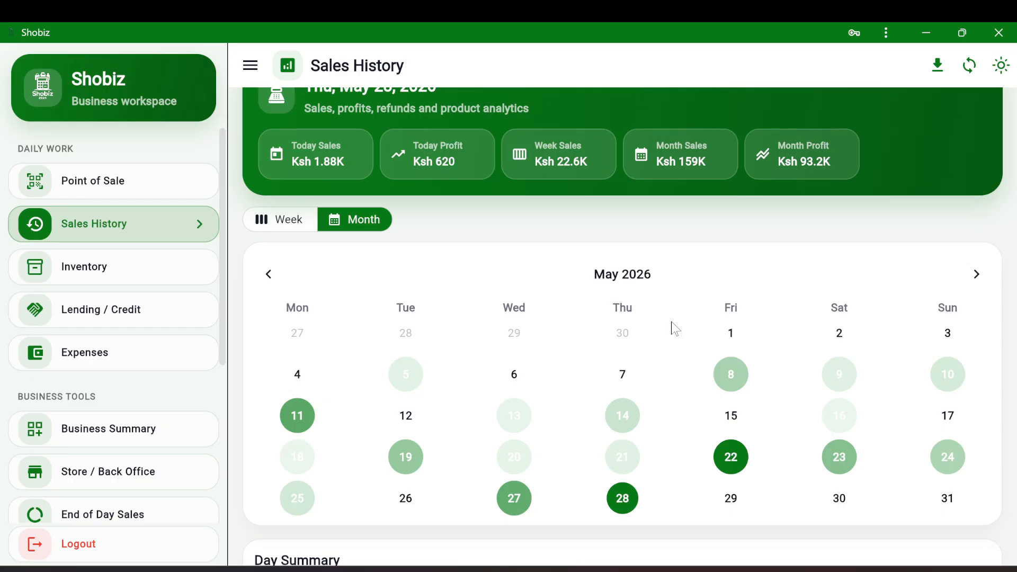
- Restock Wallnuts from the Inventory page with 30 units, raising its quantity to 56
{"action": "left_click", "coordinate": [103, 277]}
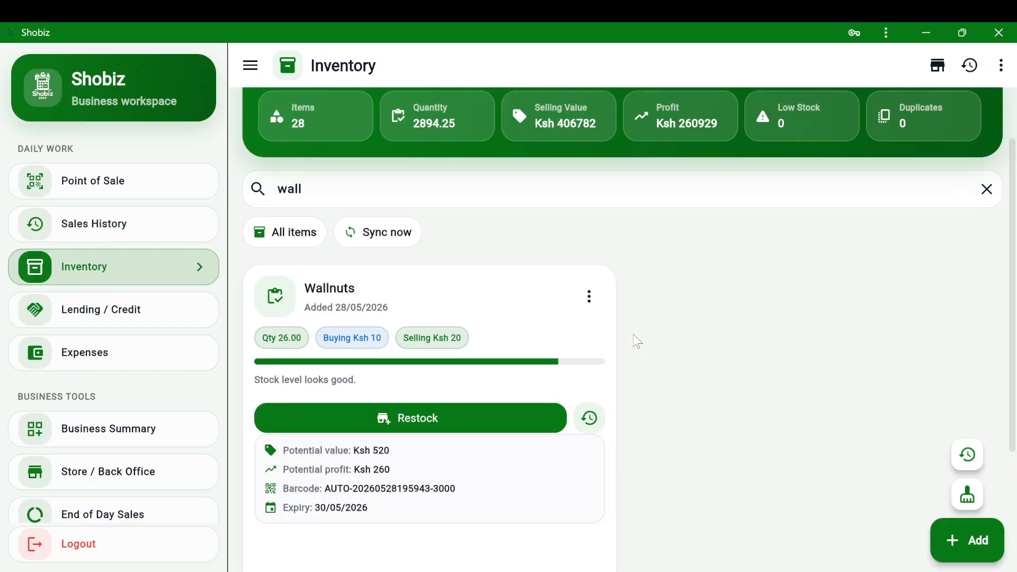
{"action": "scroll", "coordinate": [631, 341], "scroll_direction": "up", "scroll_amount": 2}
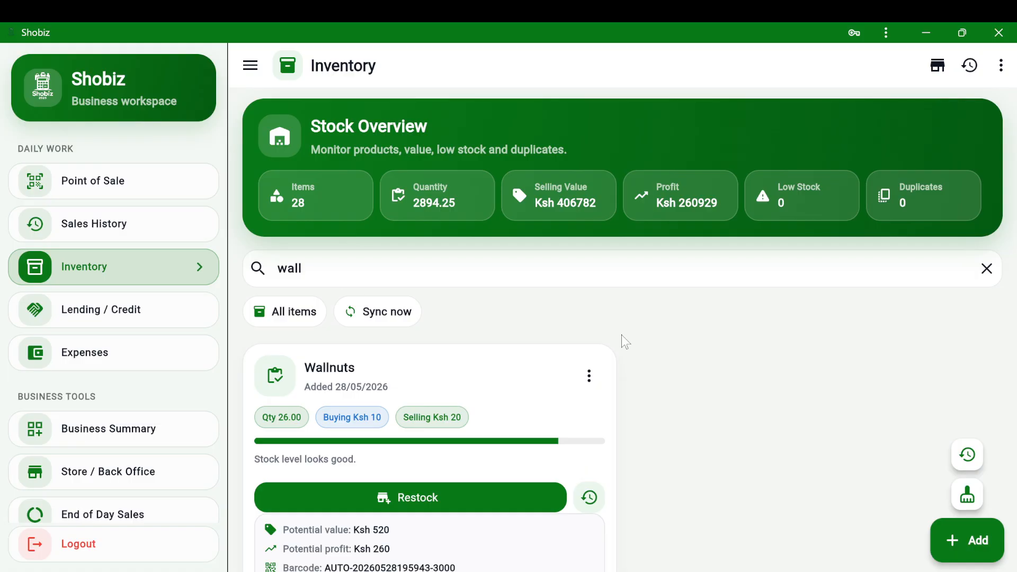
{"action": "scroll", "coordinate": [622, 336], "scroll_direction": "down", "scroll_amount": 3}
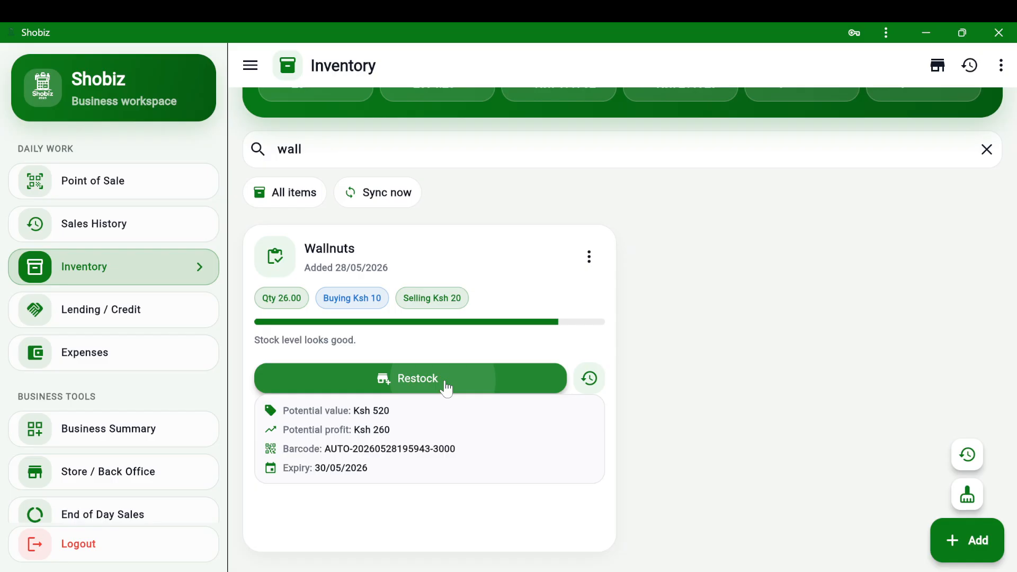
{"action": "left_click", "coordinate": [447, 388]}
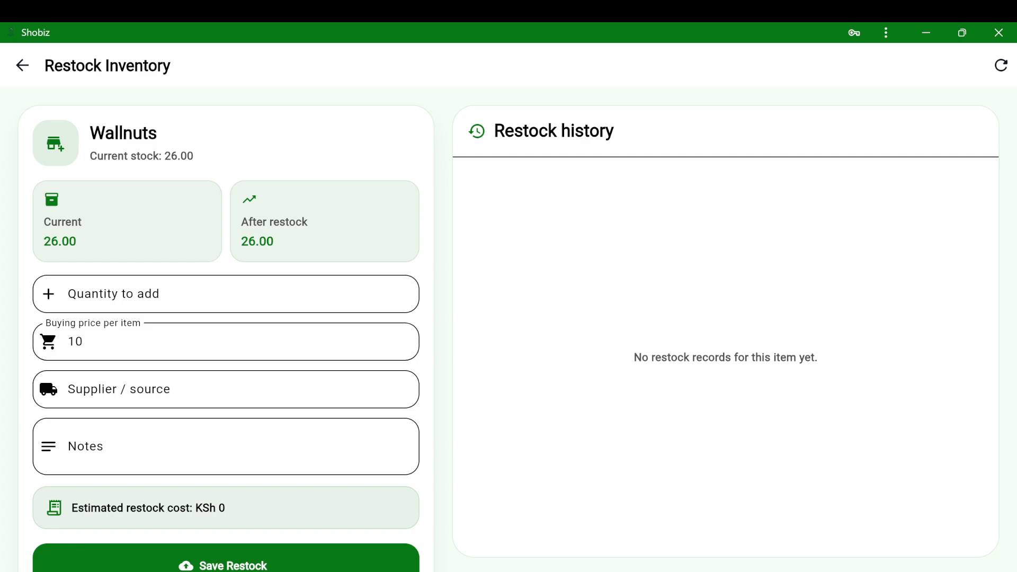
{"action": "left_click", "coordinate": [225, 294]}
{"action": "type", "text": "3"}
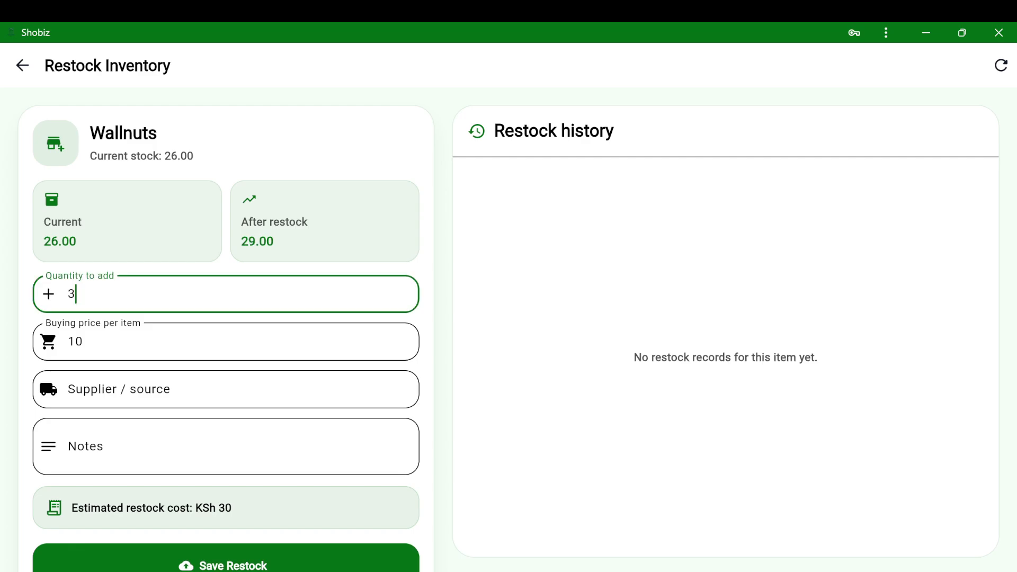
{"action": "type", "text": "0"}
{"action": "key", "text": "Return"}
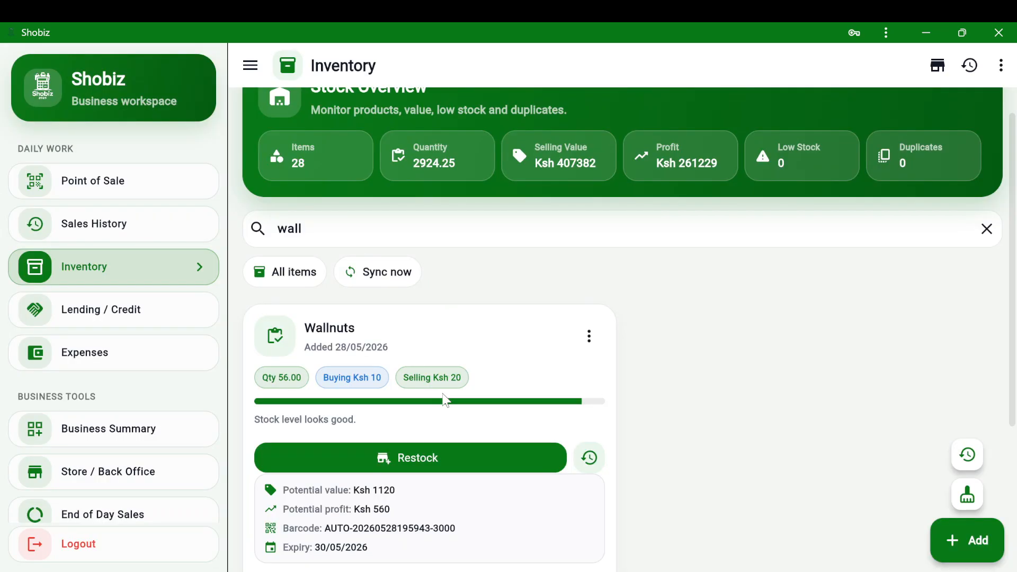
- Open the options menu on the Wallnuts item card
{"action": "left_click", "coordinate": [589, 336]}
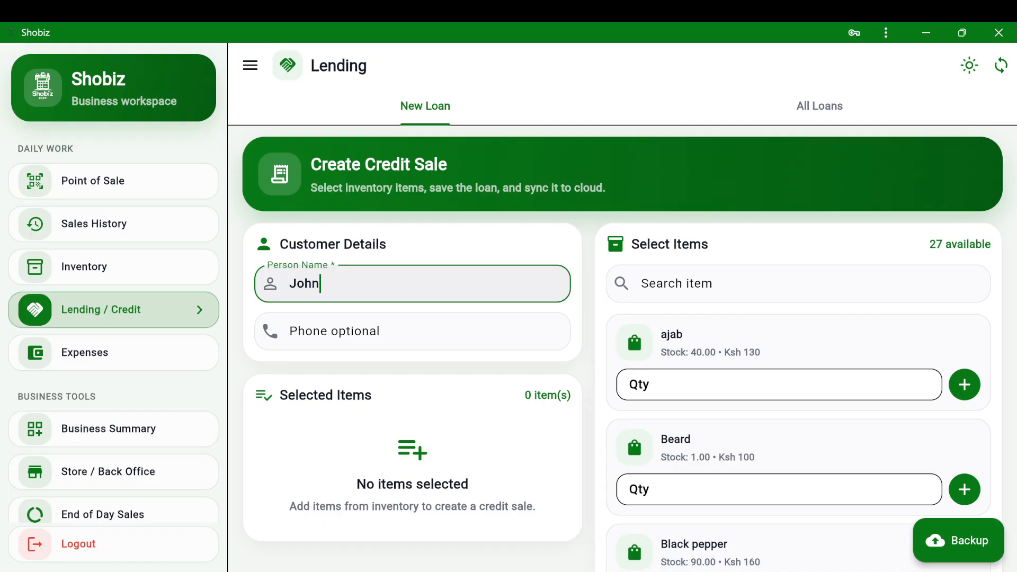
- Add ajab, 4 copies of 'Building a start up without going crazy' and Beard to the credit sale
{"action": "left_click", "coordinate": [813, 291]}
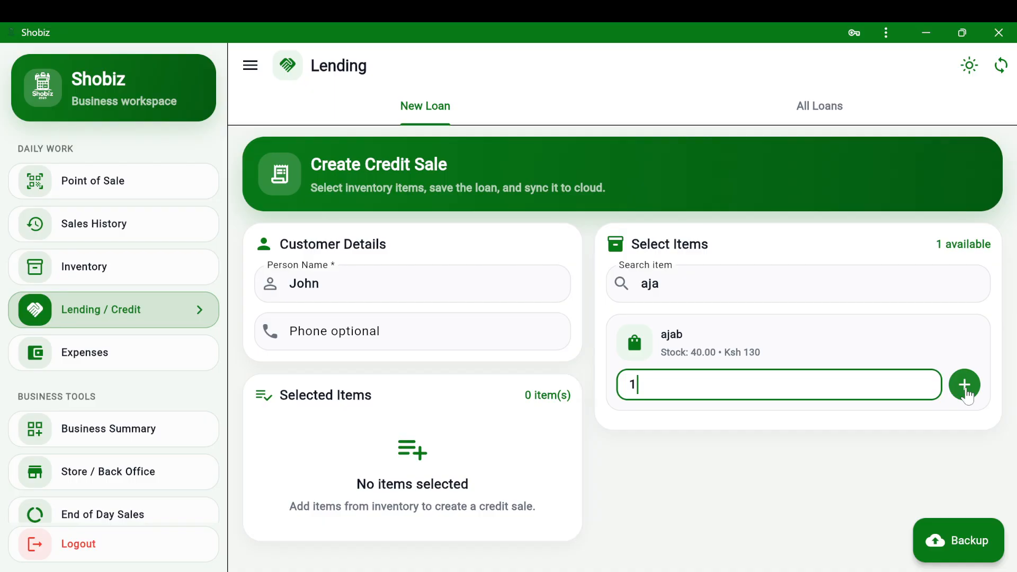
{"action": "left_click", "coordinate": [965, 386]}
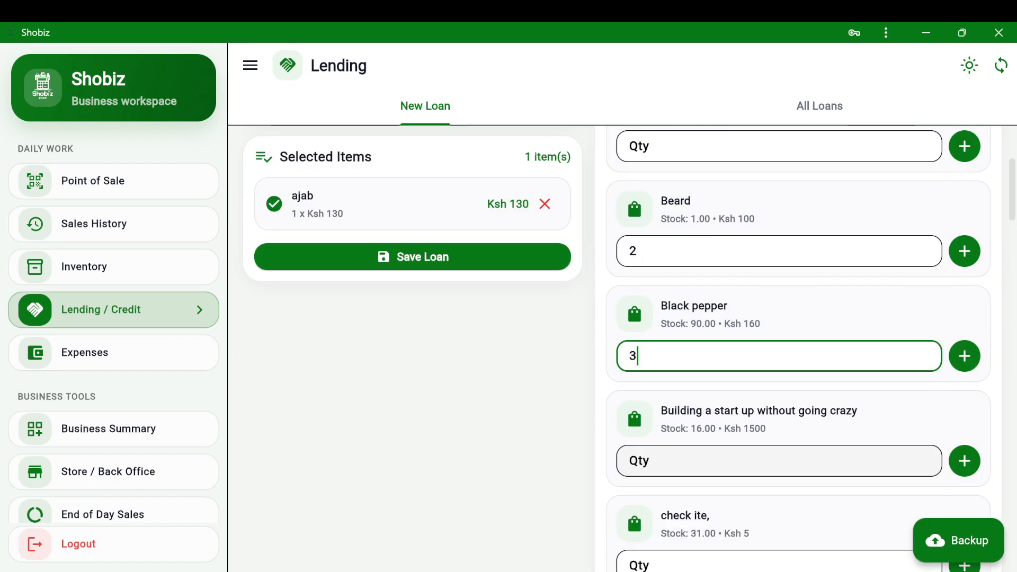
{"action": "left_click", "coordinate": [794, 461]}
{"action": "type", "text": "4"}
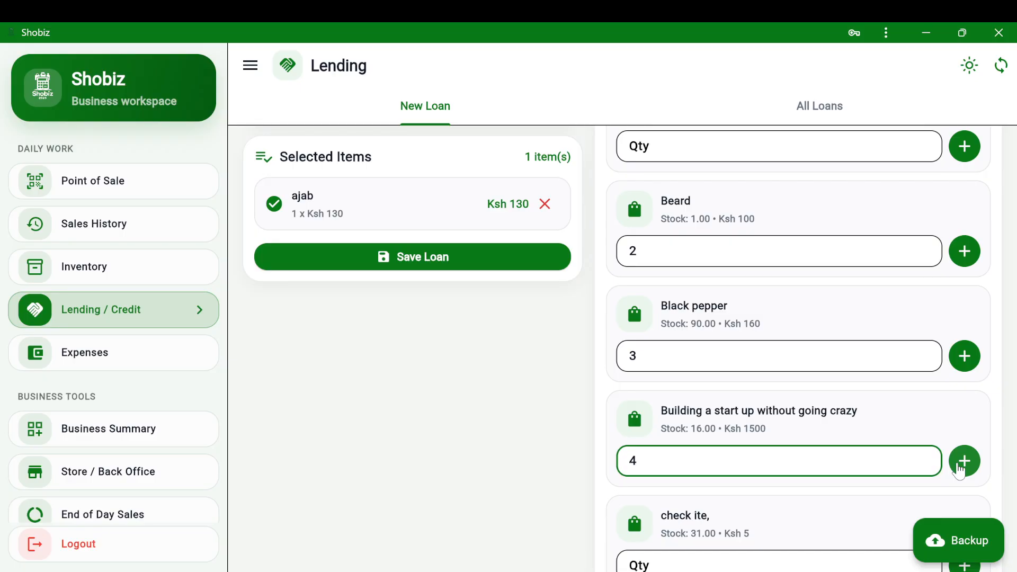
{"action": "left_click", "coordinate": [962, 465]}
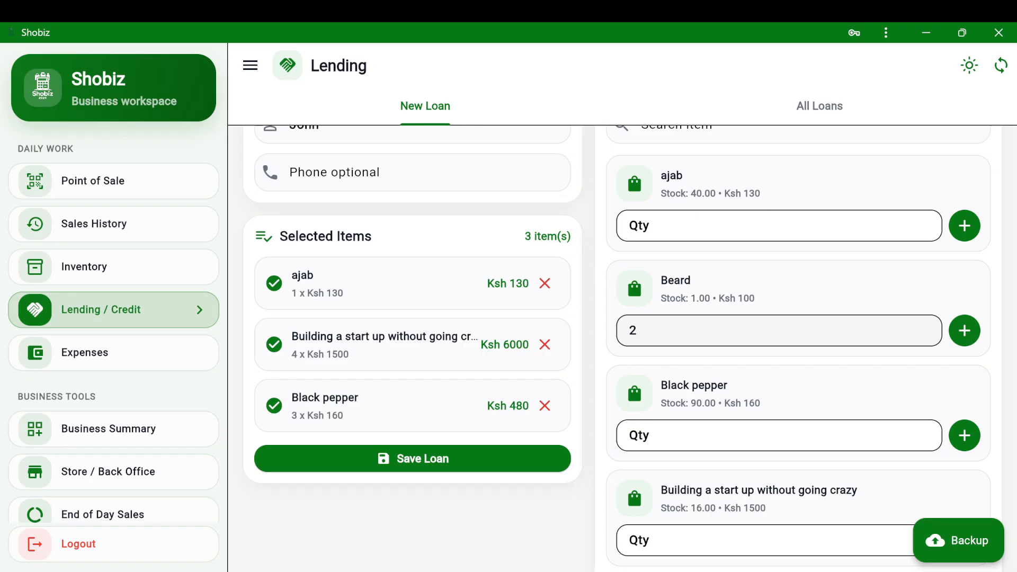
{"action": "left_click", "coordinate": [639, 331]}
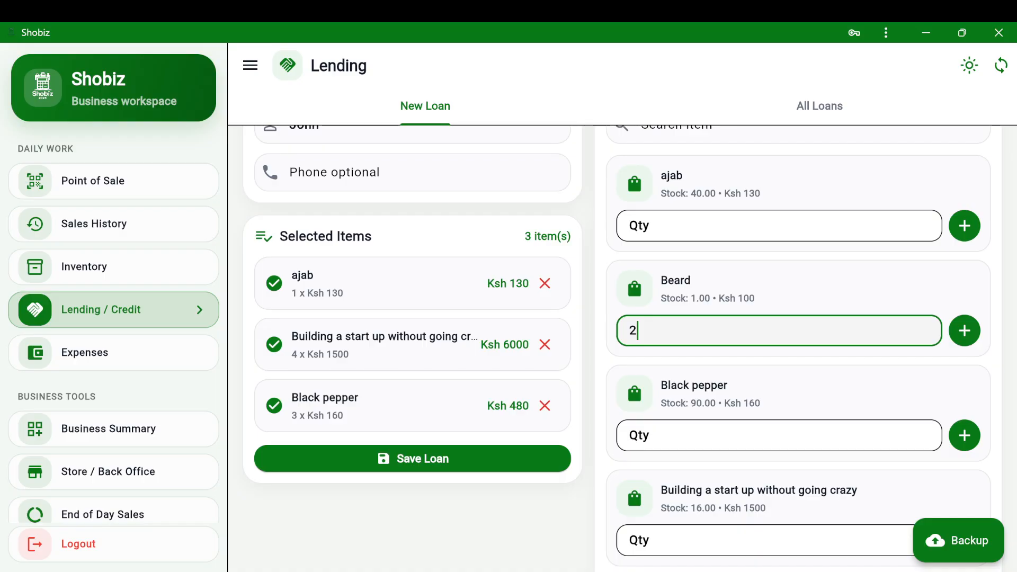
{"action": "key", "text": "Return"}
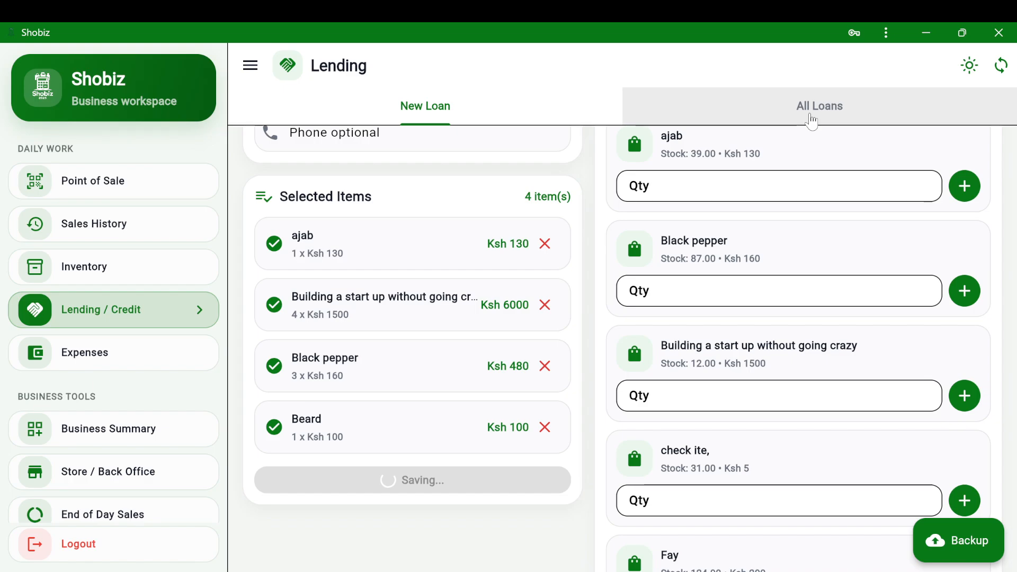
- From All Loans, record a payment of 3 on the customer's loan
{"action": "left_click", "coordinate": [810, 121]}
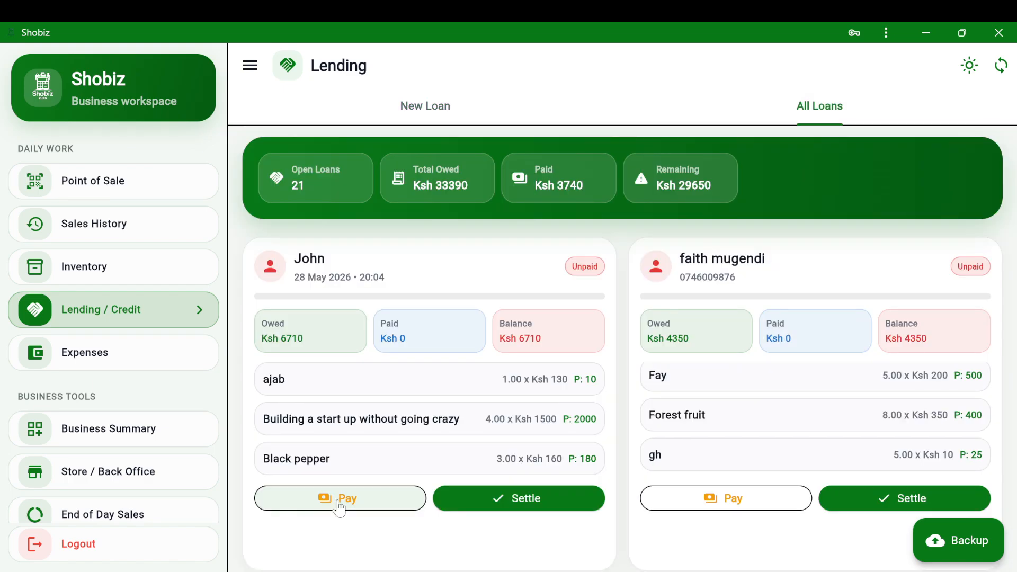
{"action": "left_click", "coordinate": [340, 499]}
{"action": "type", "text": "3"}
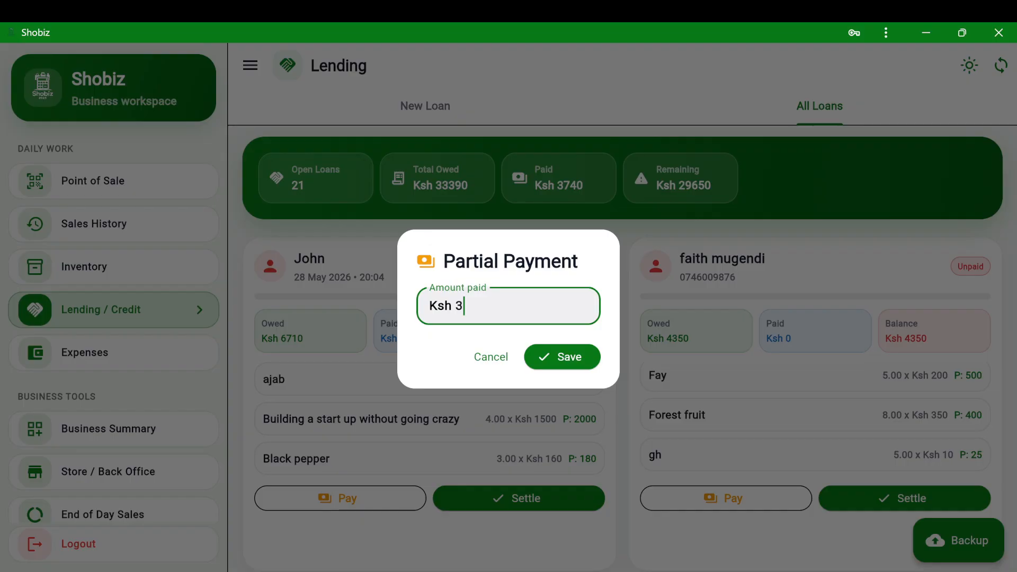
{"action": "key", "text": "Return"}
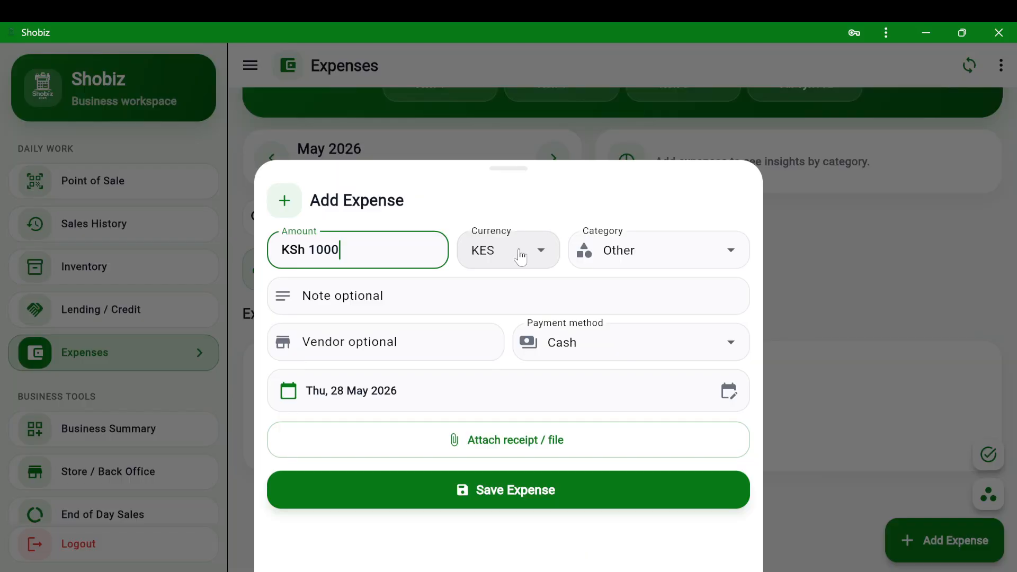
- Start adding an optional note to the KSh 1000 expense
{"action": "left_click", "coordinate": [493, 297]}
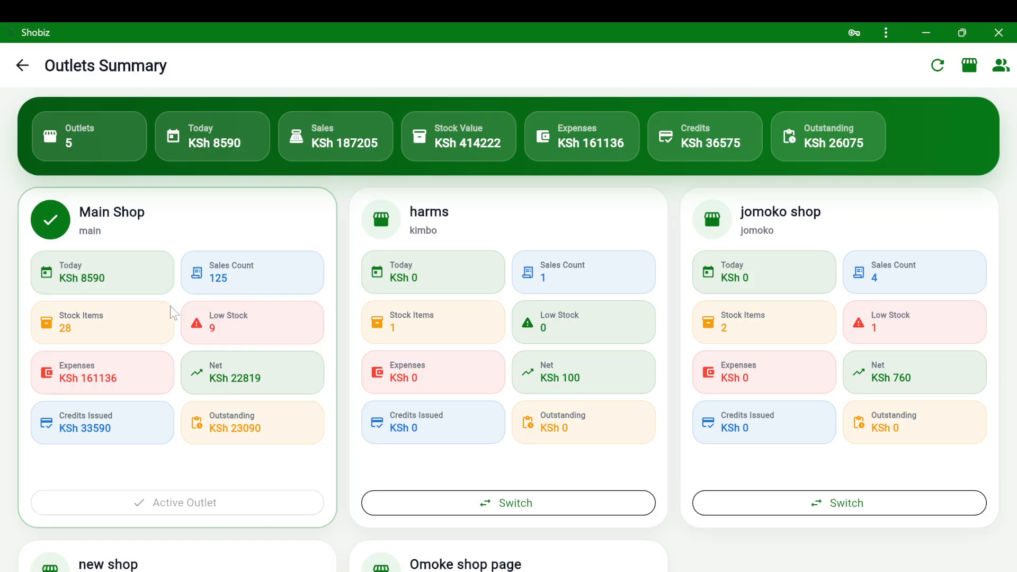
- Switch the working outlet to jomoko shop from the Outlets Summary
{"action": "scroll", "coordinate": [170, 307], "scroll_direction": "down", "scroll_amount": 1}
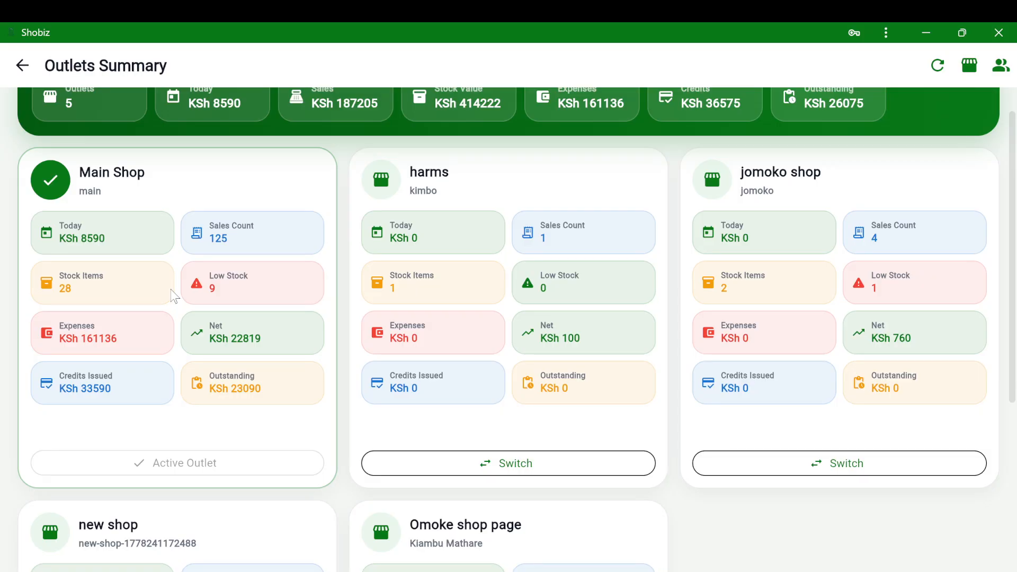
{"action": "left_click", "coordinate": [859, 474]}
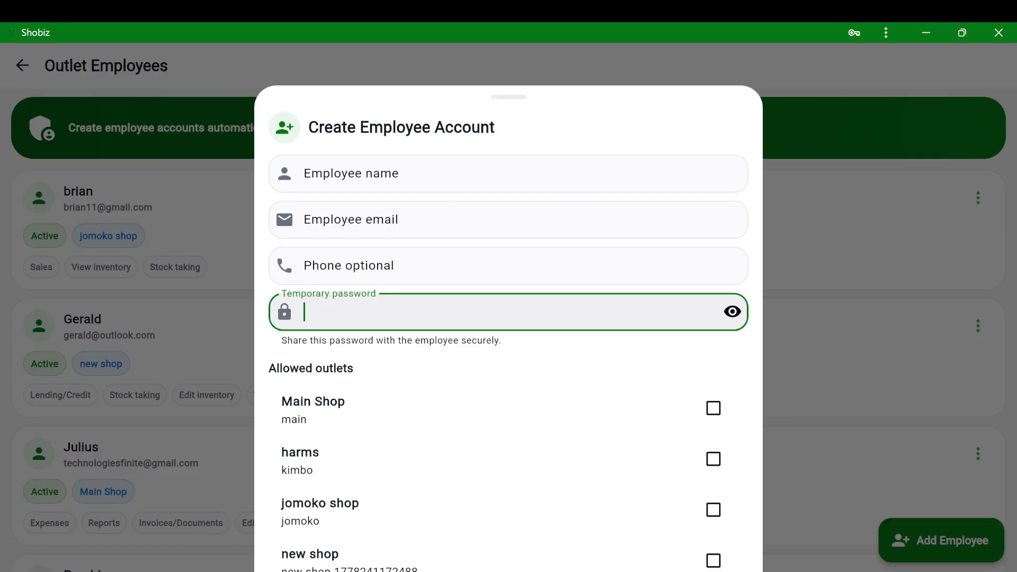
- Dismiss the blank Create Employee Account form without creating an employee
{"action": "key", "text": "Escape"}
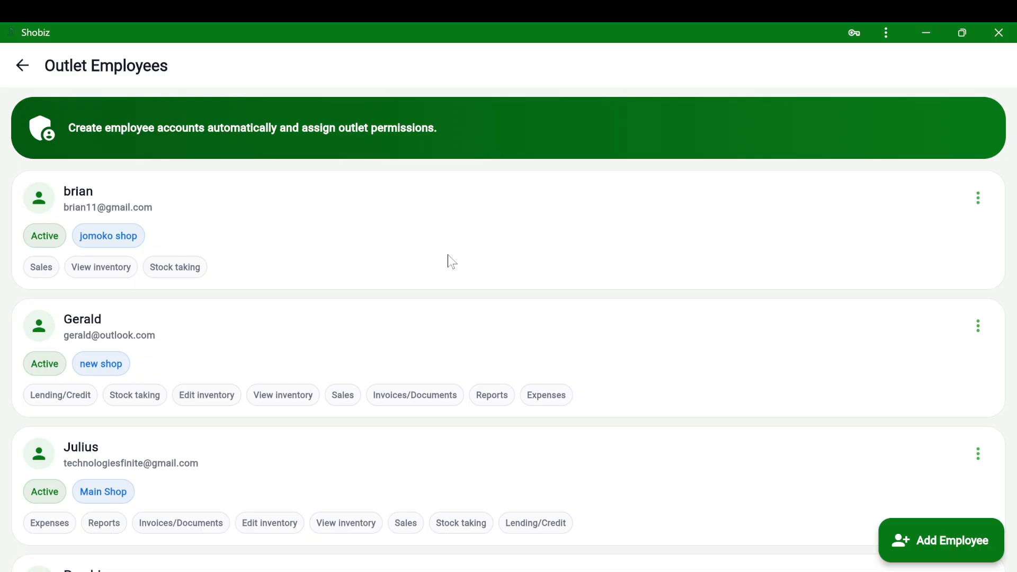